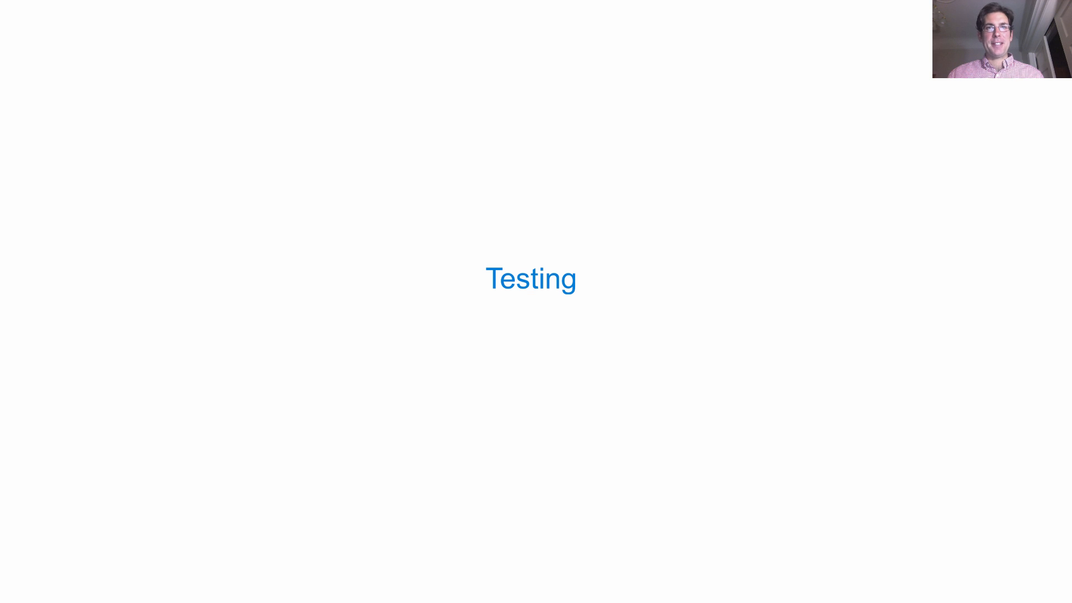
Advance from the Testing section slide to the Test-Driven Development slide
key("Right")
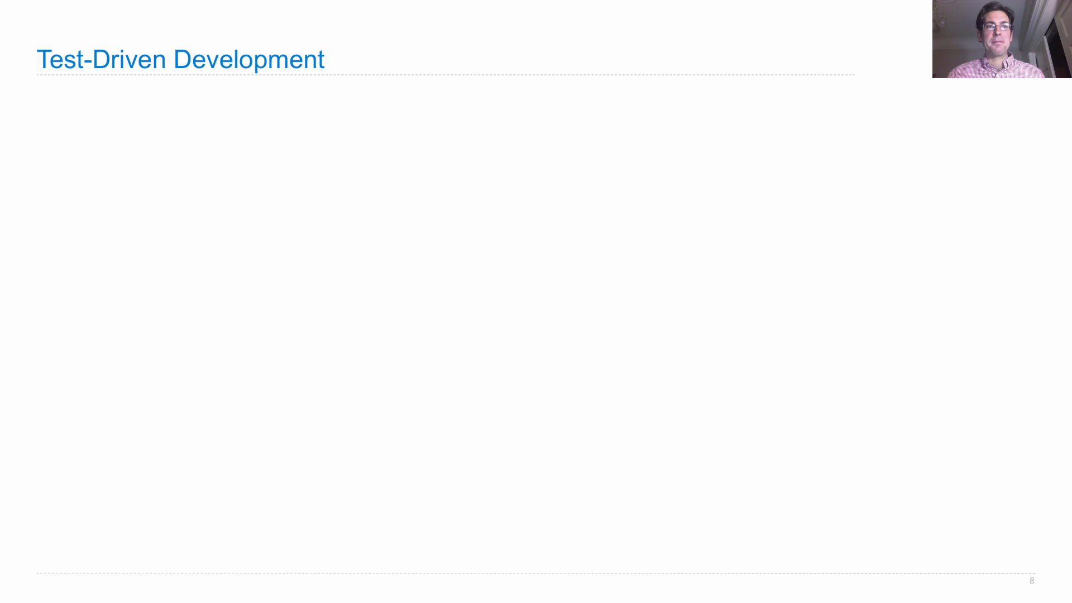
Reveal the TDD principles: write tests first, domain/range/behavior, and running code interactively
key("Right")
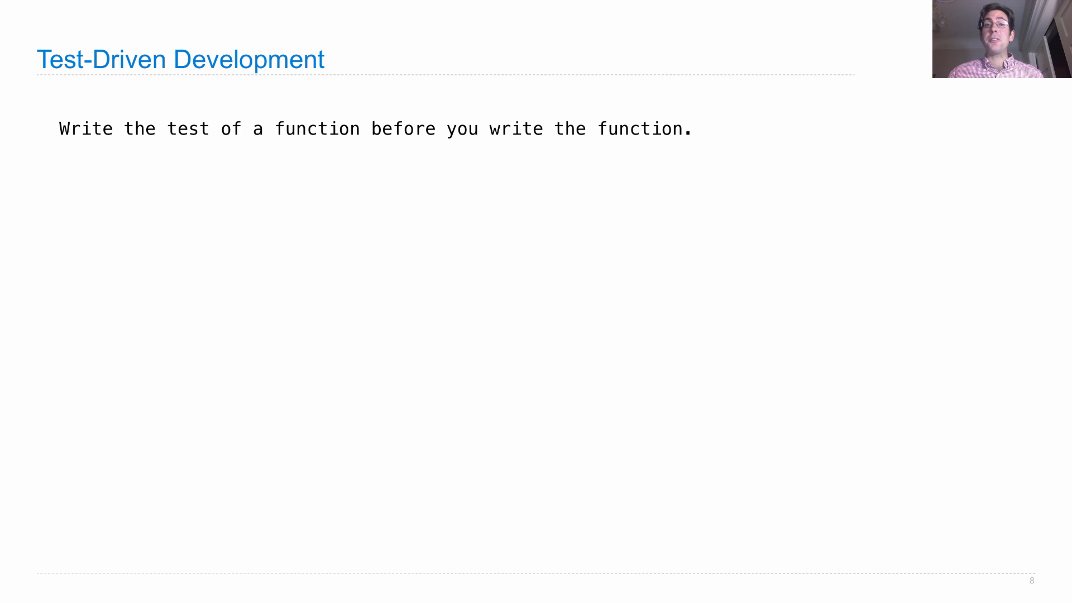
key("Right")
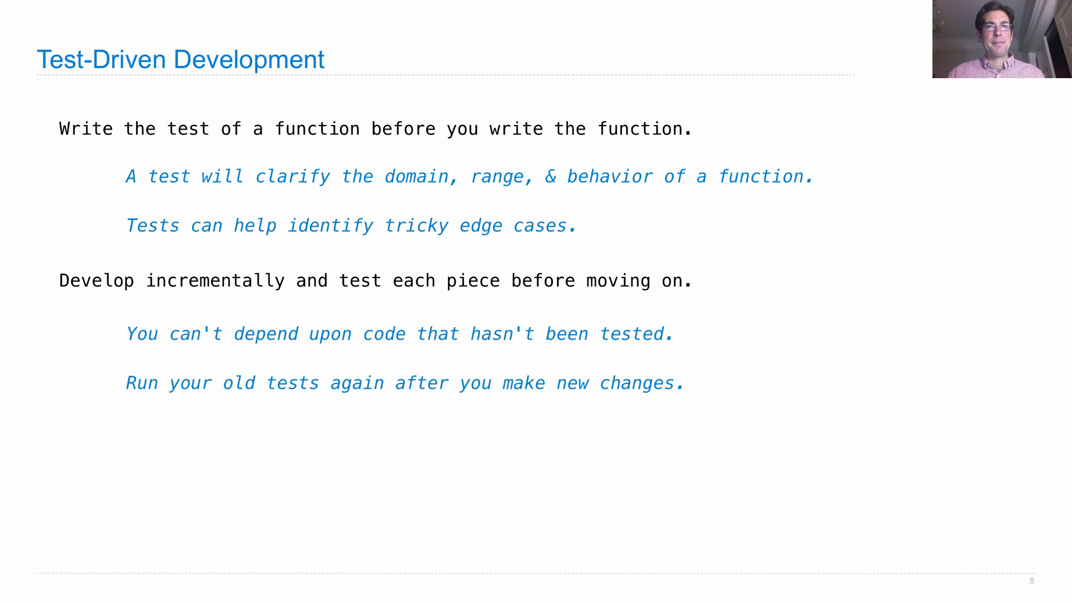
key("Right")
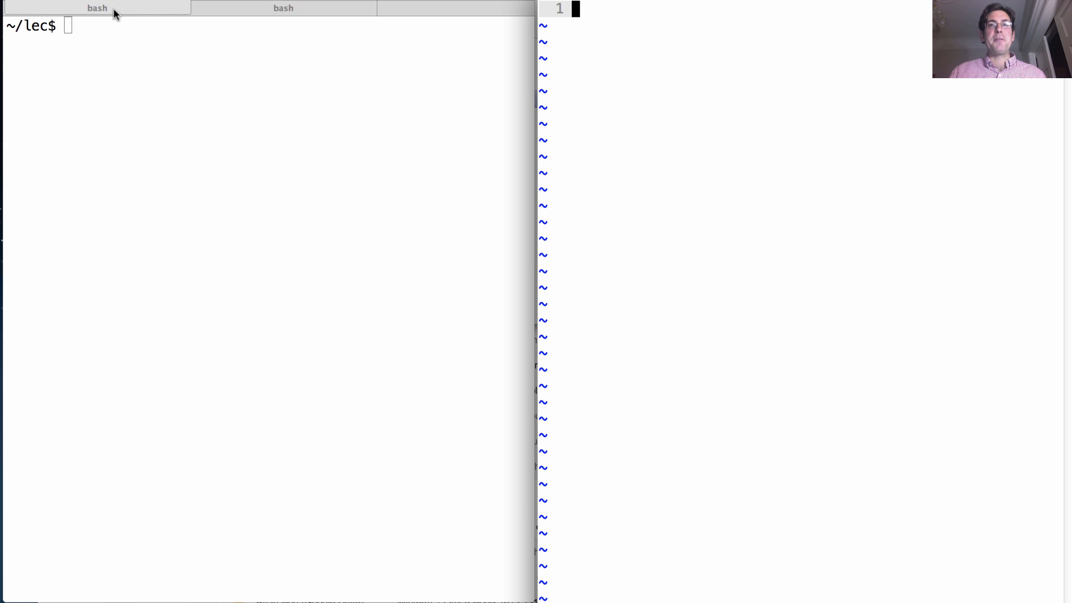
type("idef gcd")
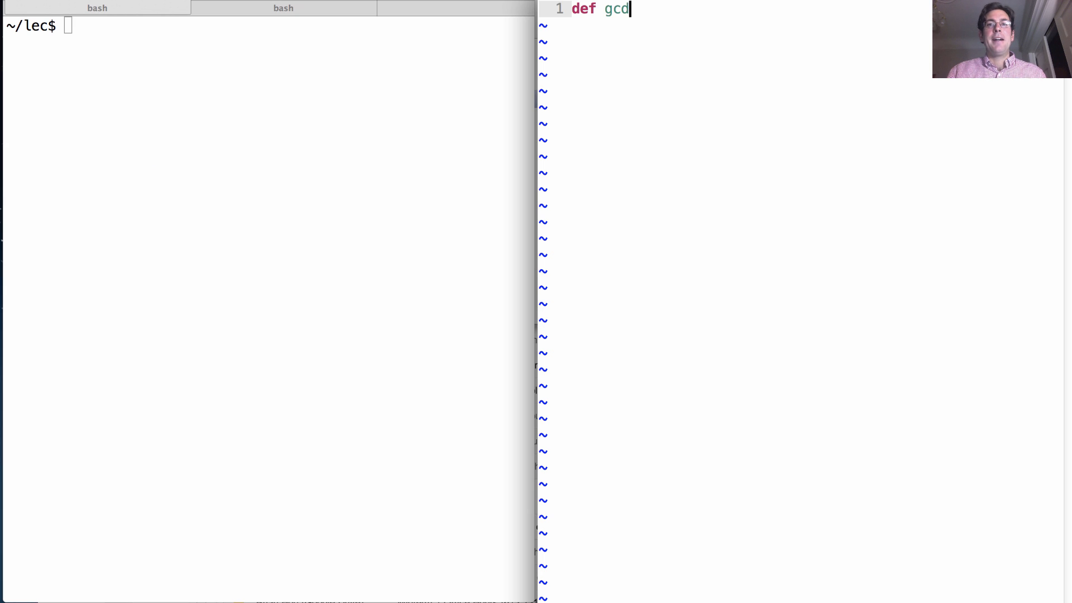
type("(m, n")
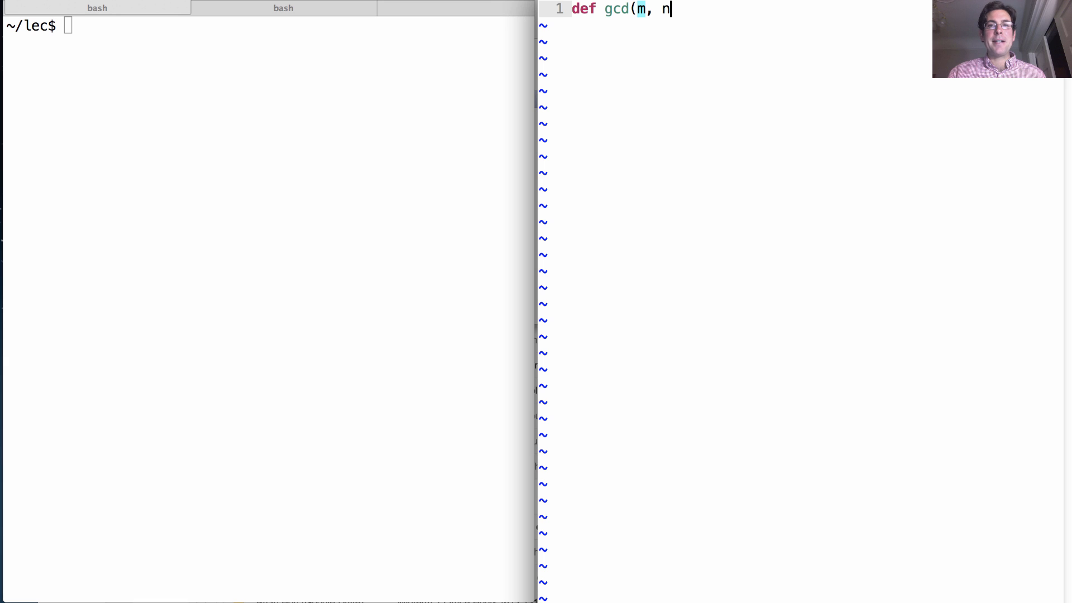
type("):")
Finish the def gcd(m, n): header and start an indented docstring line below it
key("Escape")
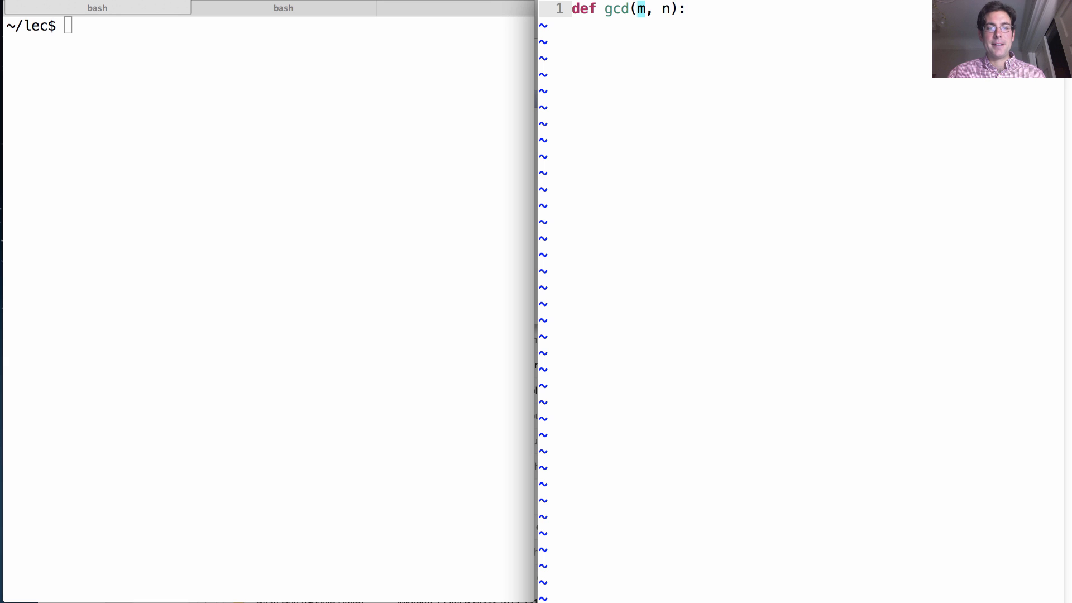
key("o")
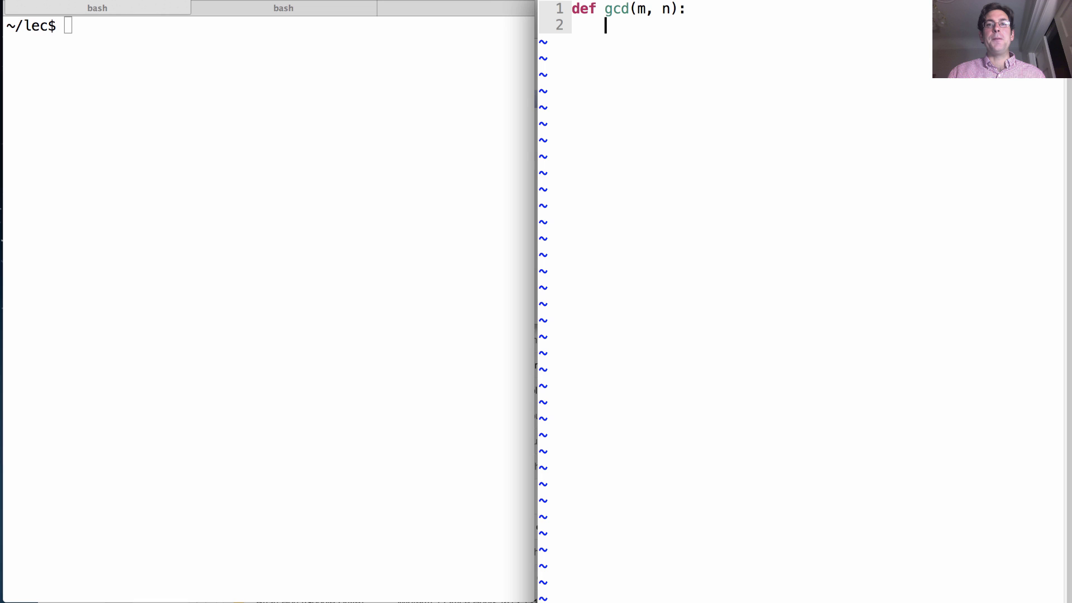
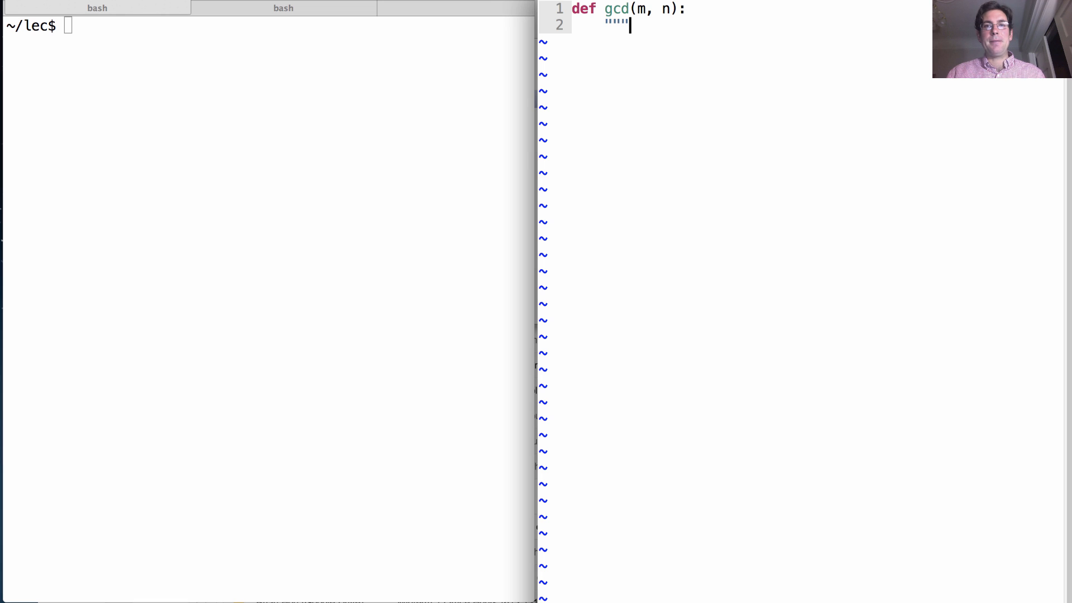
type("Returns")
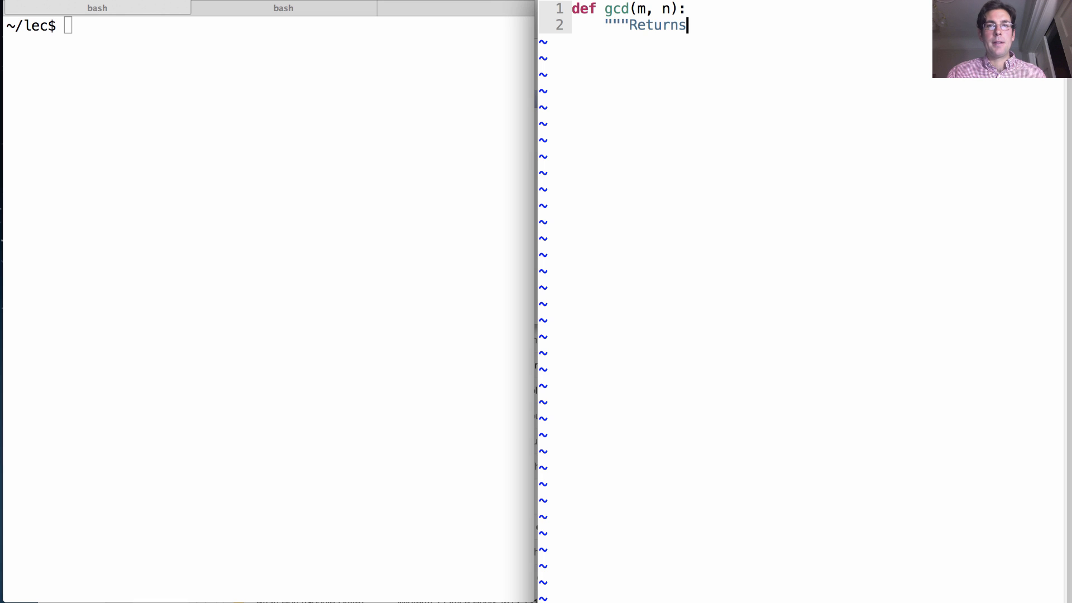
type(" the lar")
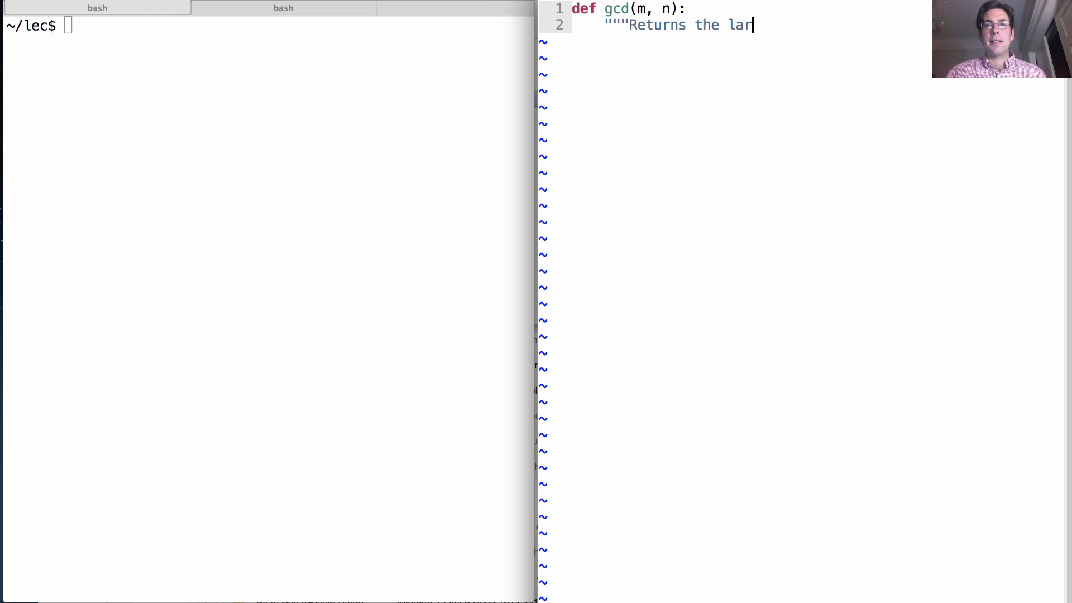
type("gest k that de")
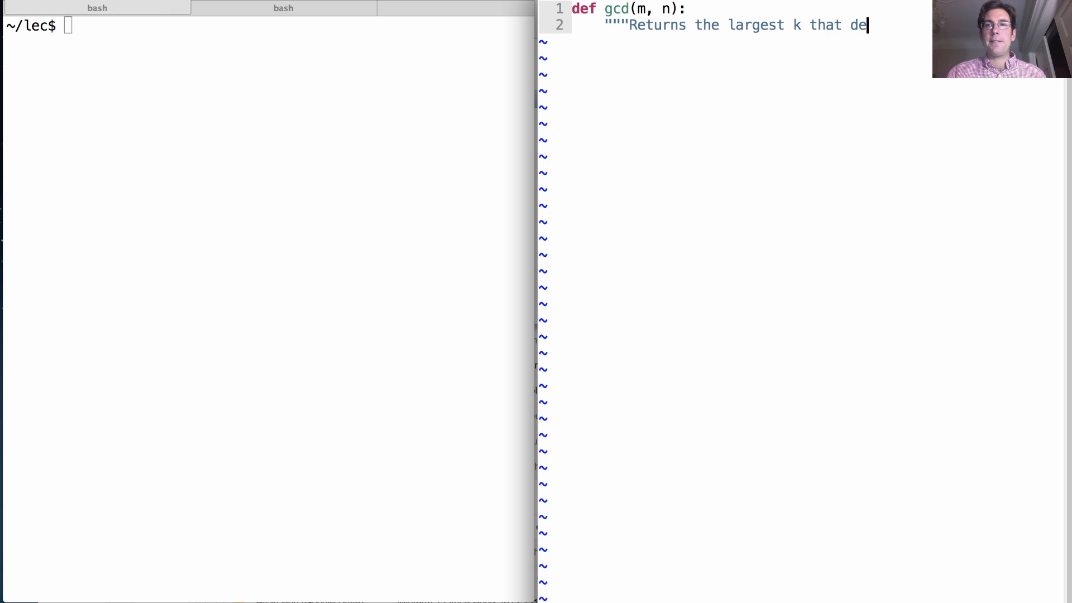
key("BackSpace")
type("ivides bo")
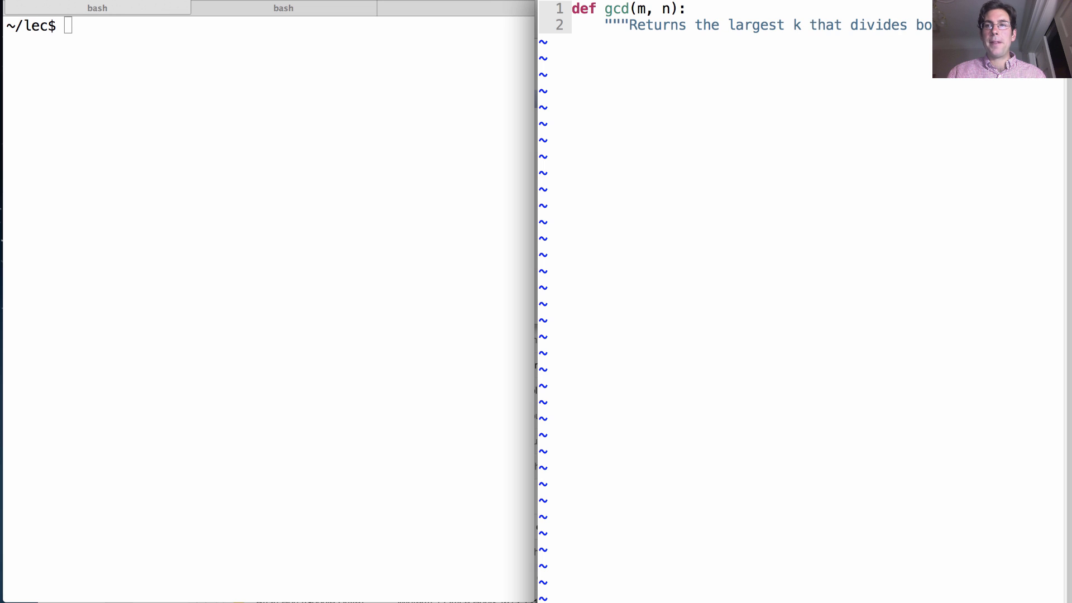
Write the gcd summary line and the note that k, m, n are positive integers, with blank lines between
key("Return")
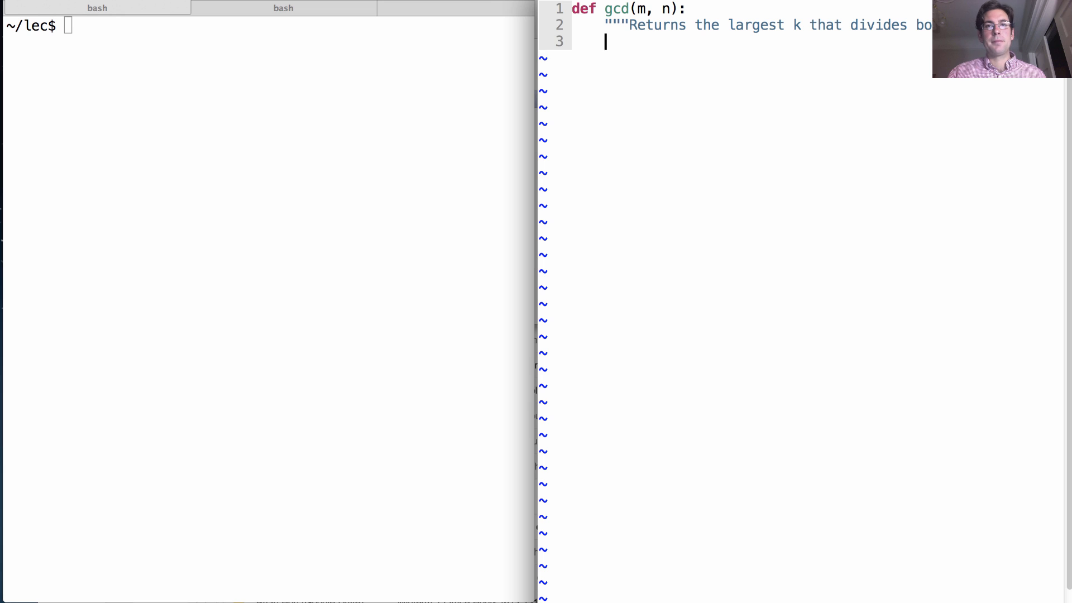
key("Return")
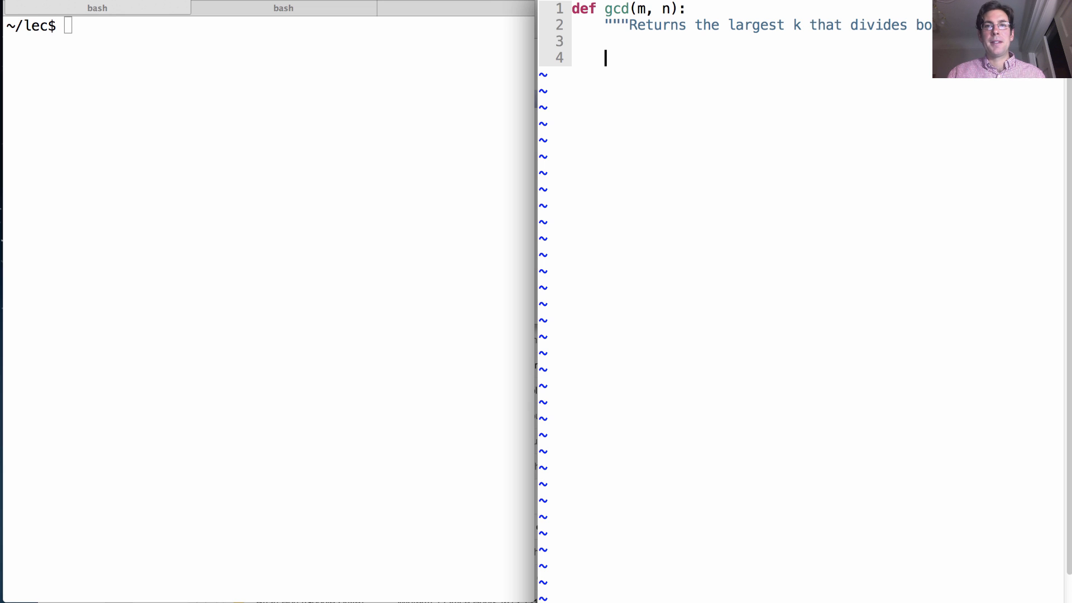
type("k, m, ")
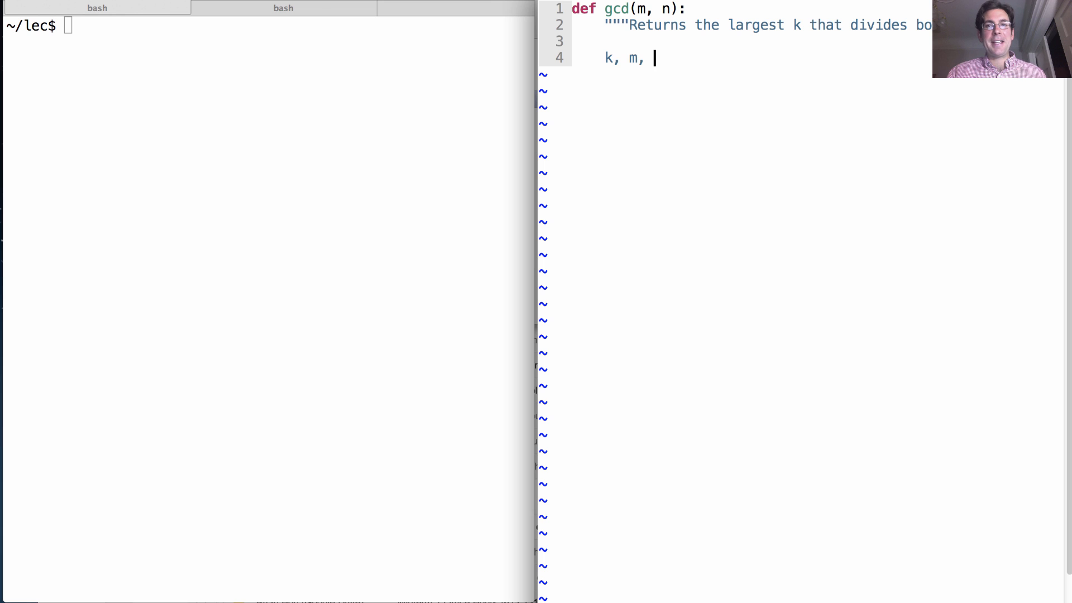
type("n are all pos")
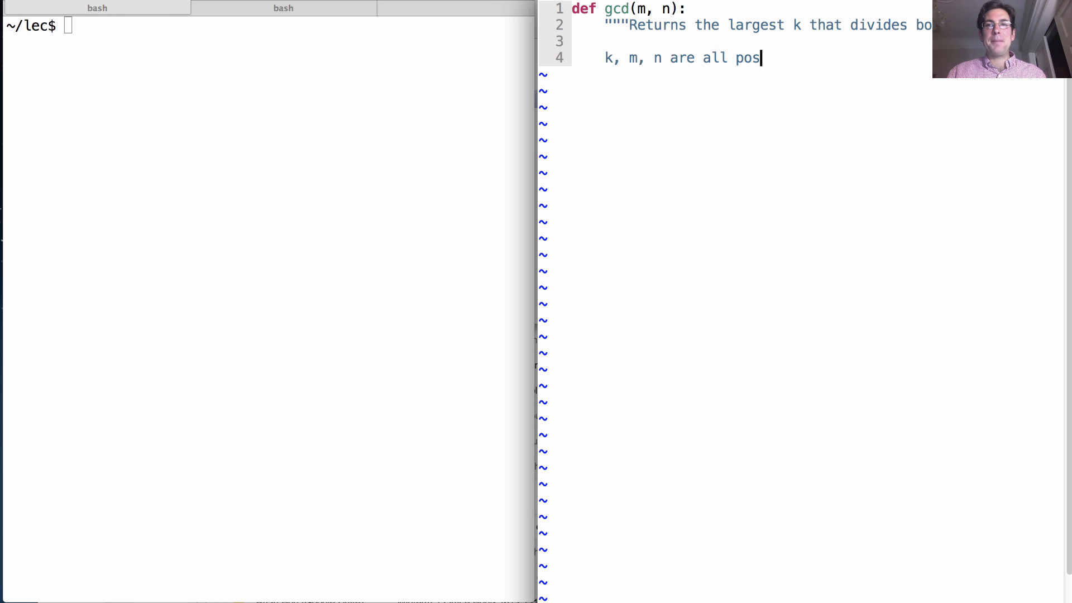
type("itive integers.")
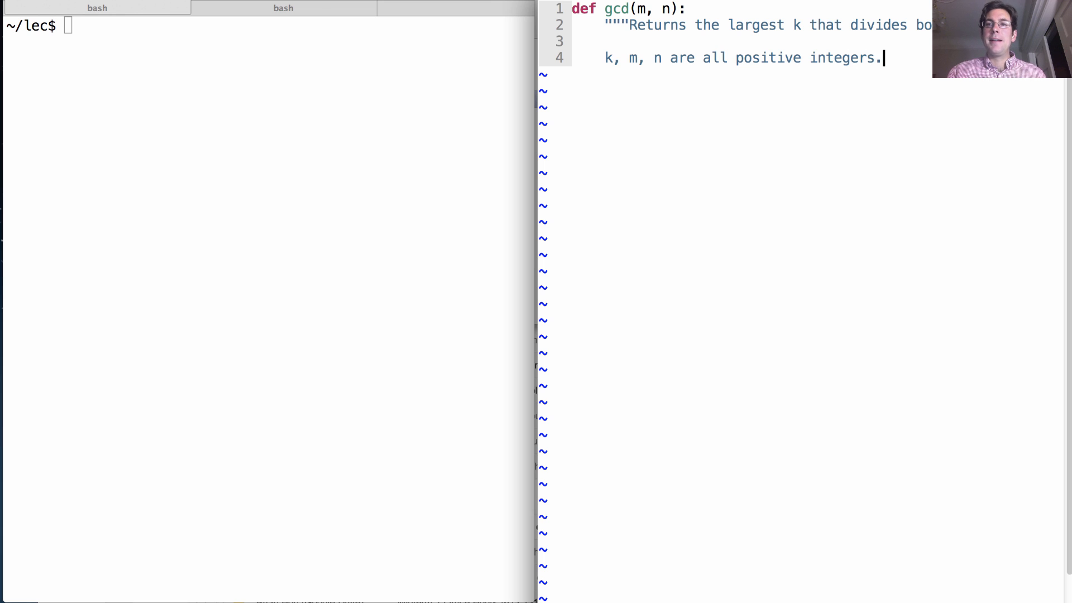
key("Return")
key("Return")
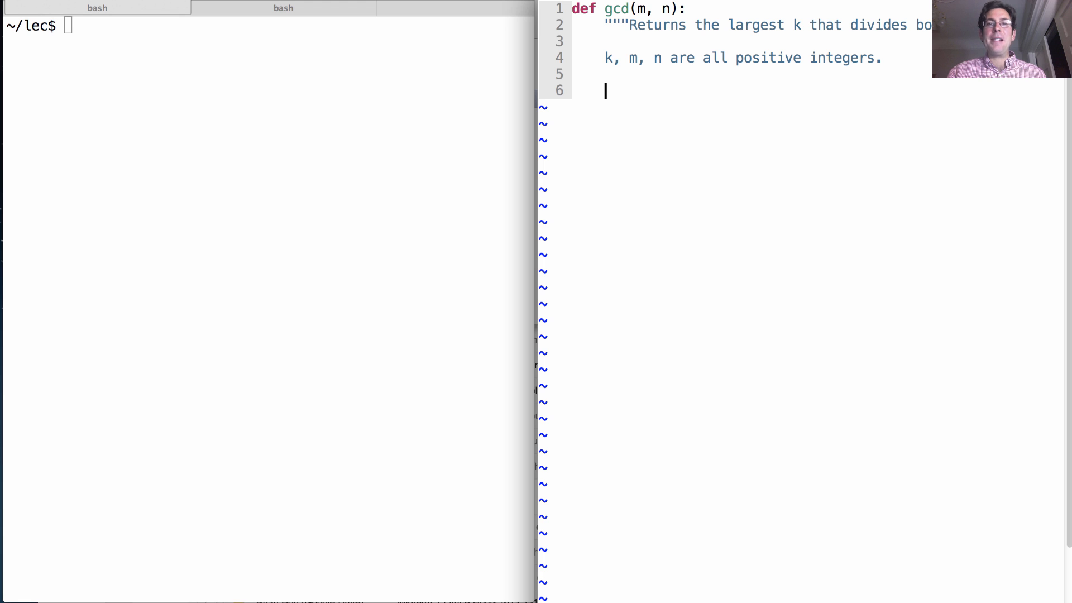
type(">>> g")
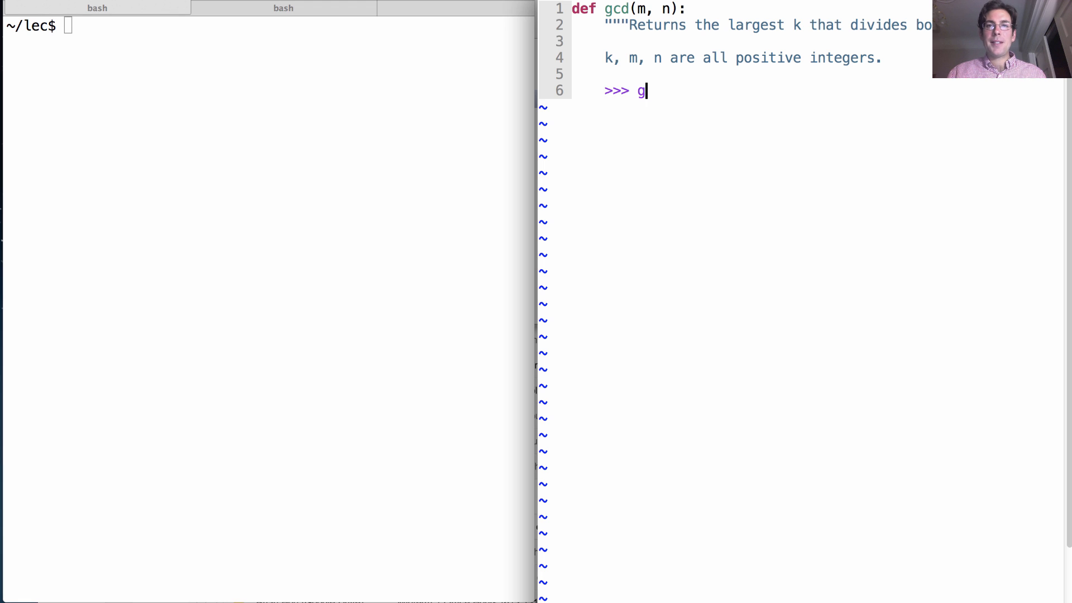
type("cd(")
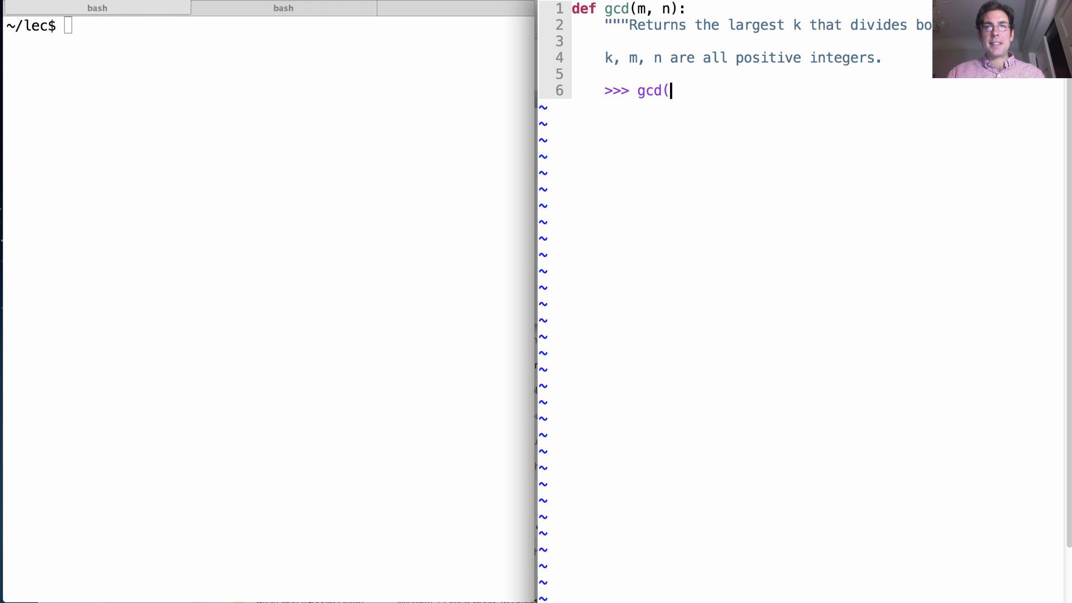
type("12, 8")
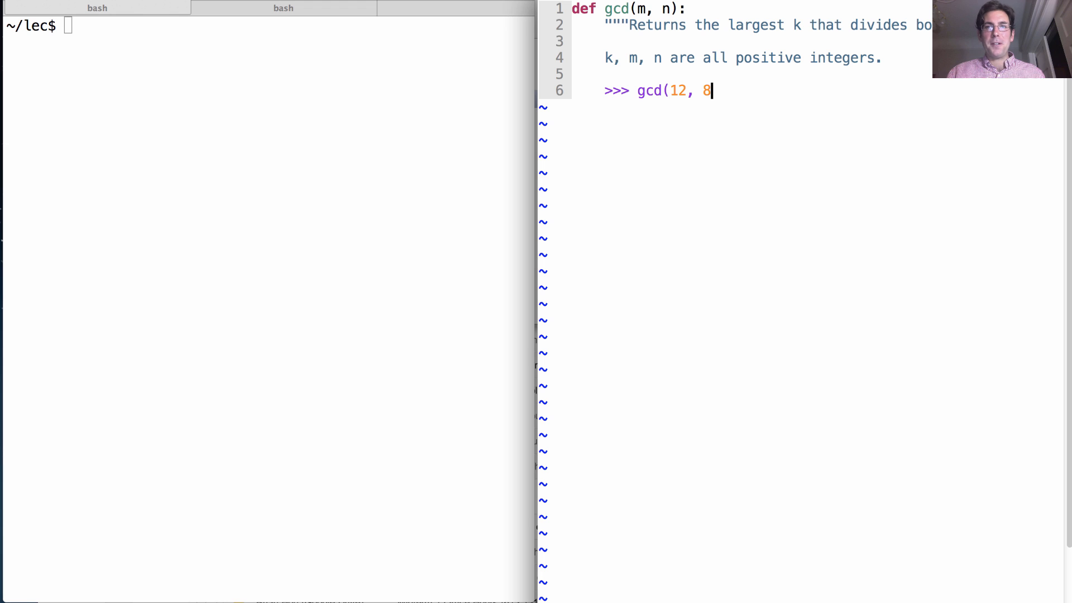
type(")")
Add doctests >>> gcd(12, 8) and >>> gcd(16, 12), each expecting 4, then close the docstring
key("Return")
type("4")
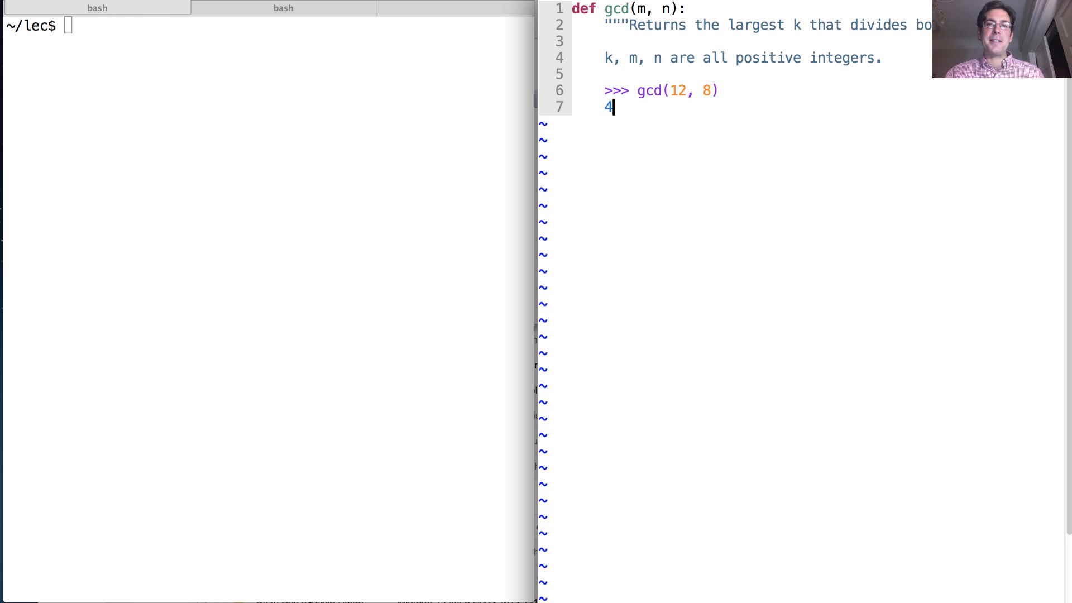
key("Return")
type(">>> ")
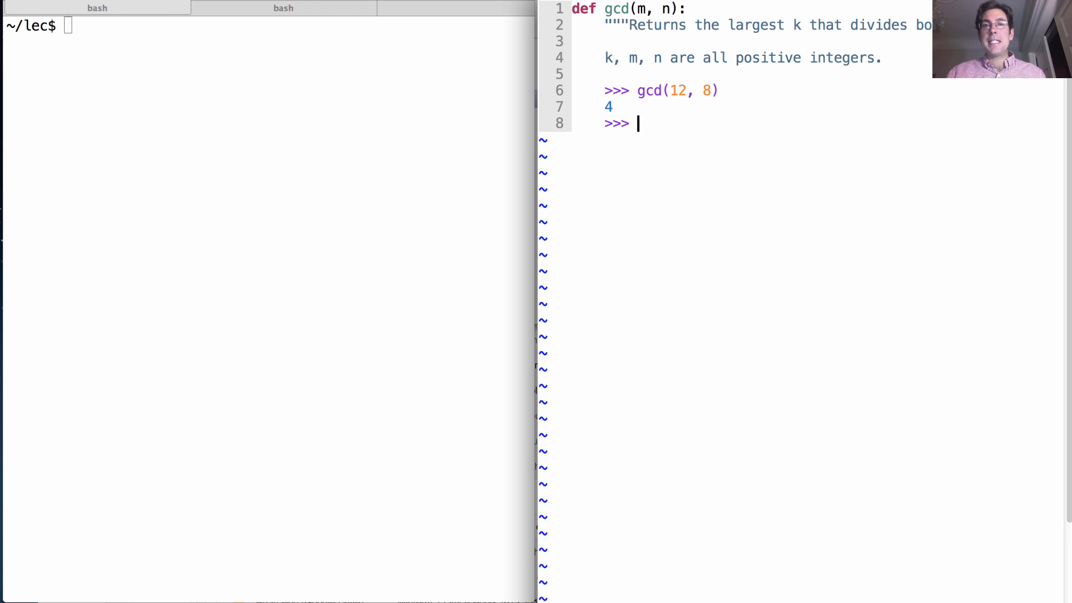
type("gcd(")
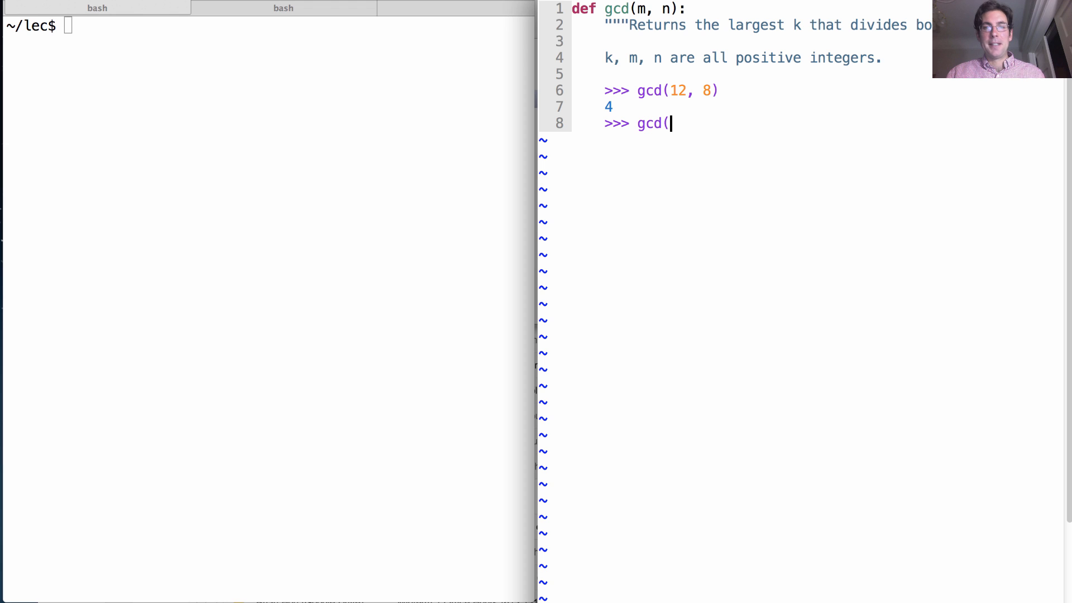
type("16, 1")
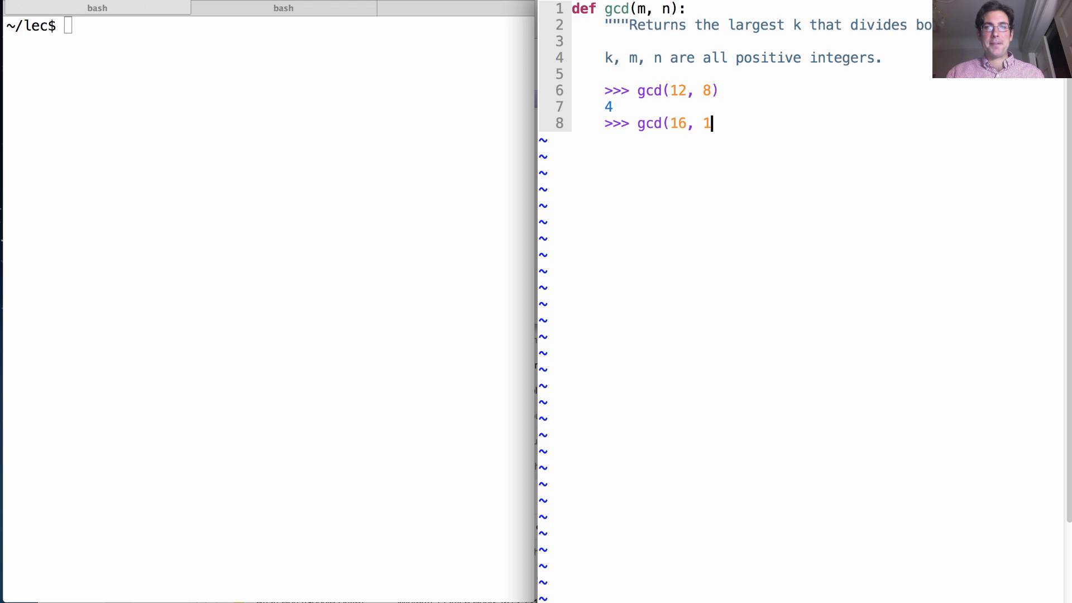
type("2)")
key("Return")
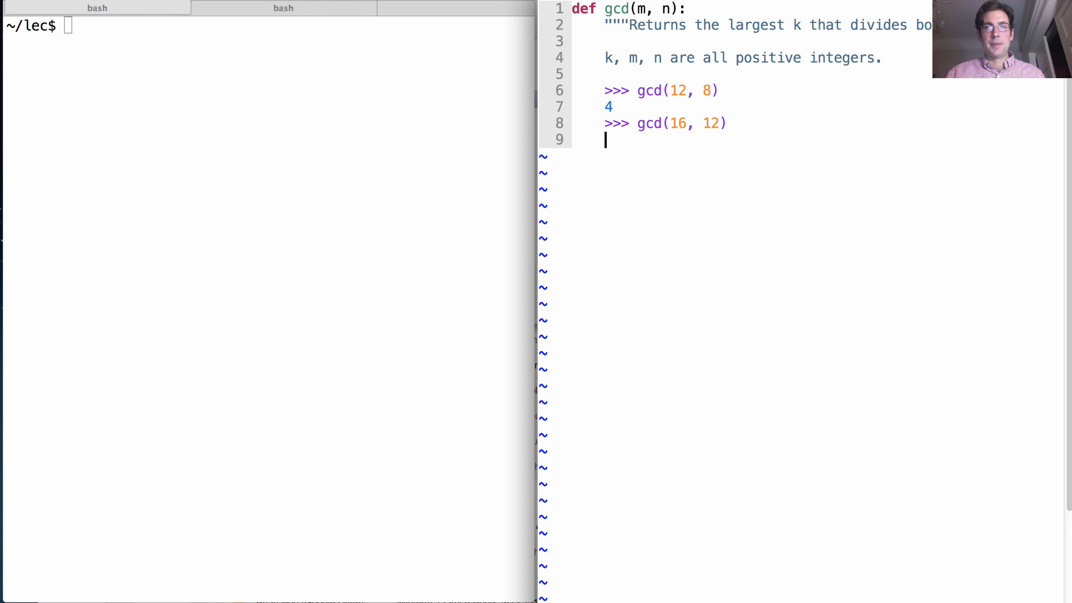
type("4")
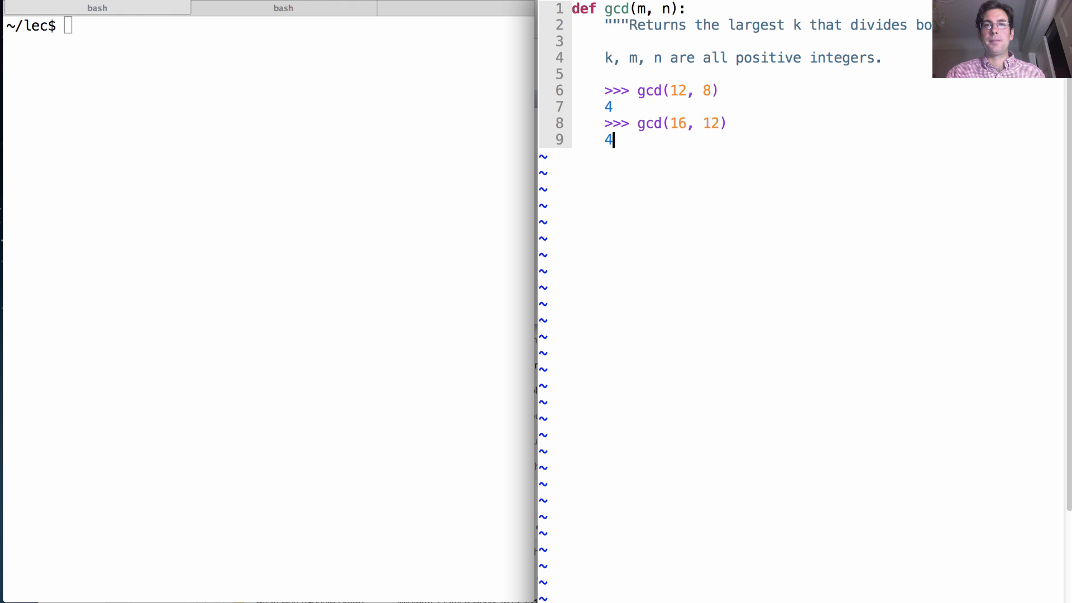
key("Return")
type("\"\"\"")
key("Escape")
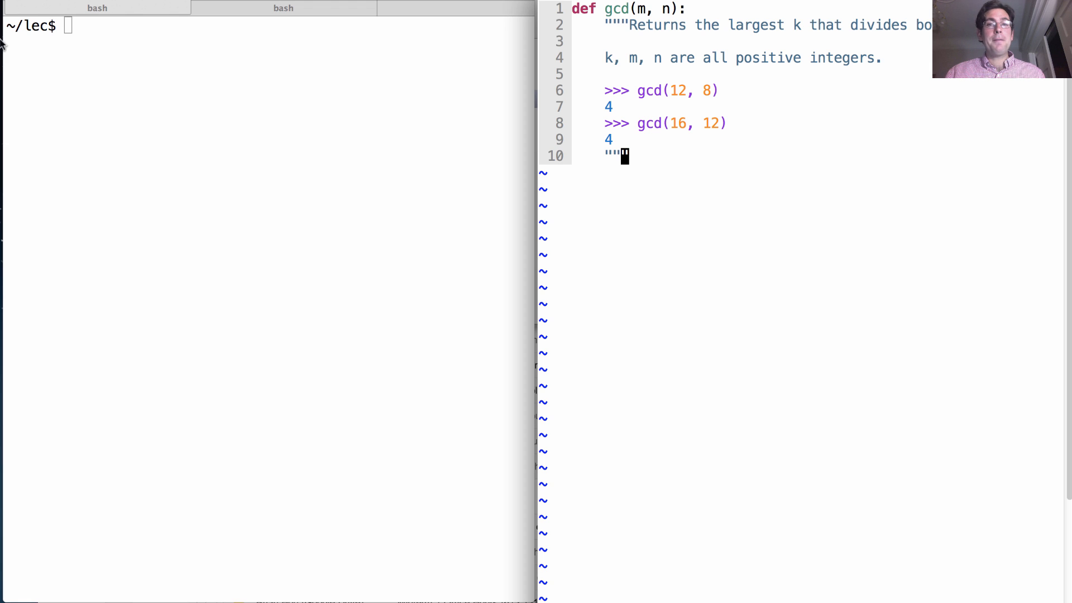
Run python3 -m doctest ex.py in bash twice, seeing both gcd examples fail
left_click(208, 139)
type("pyt")
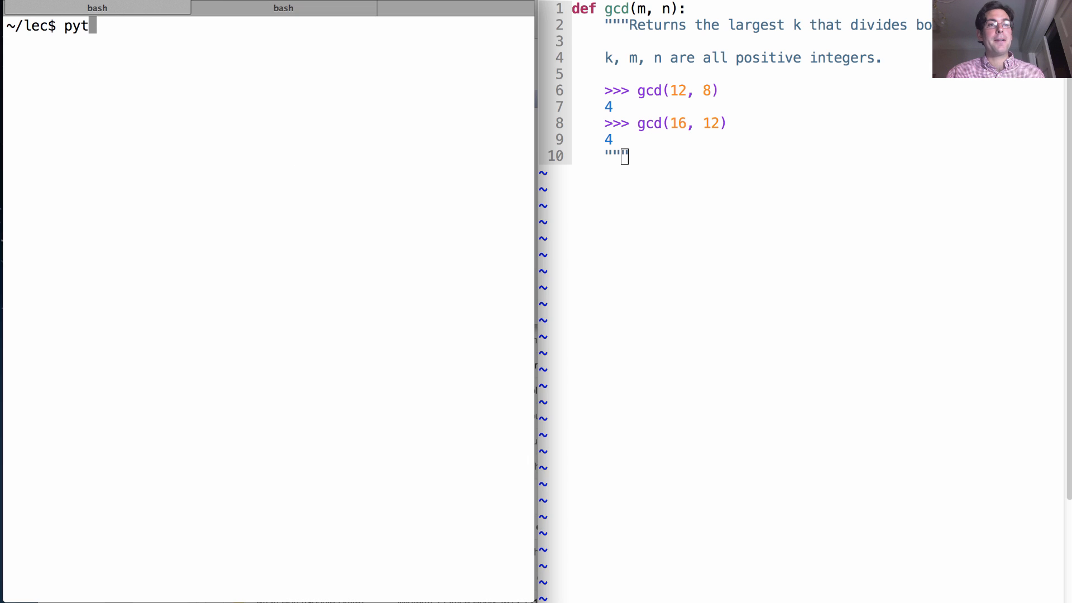
type("hon3 -m doctest ")
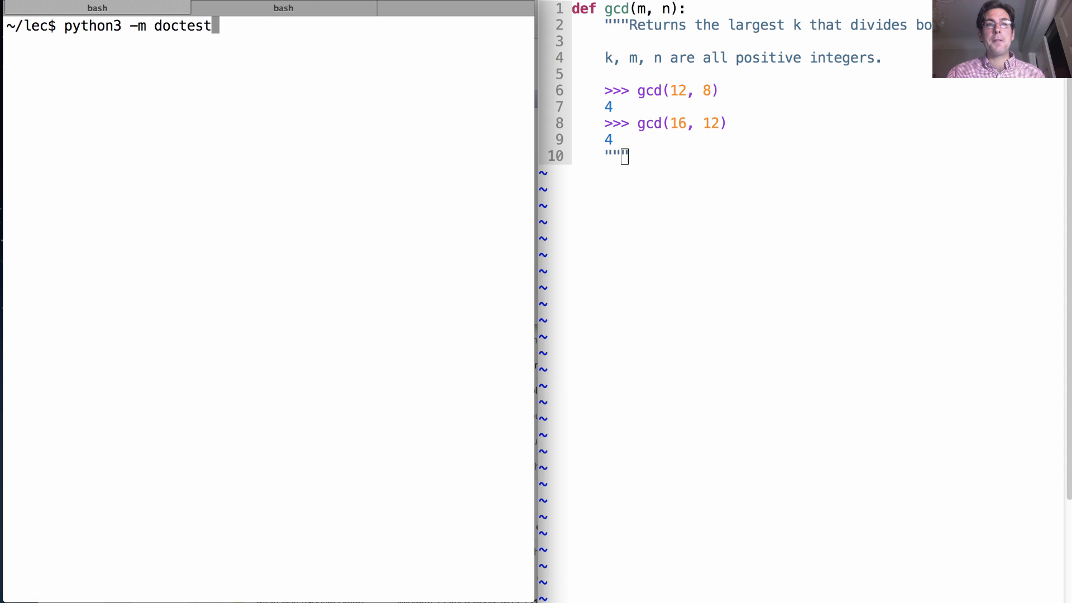
type("ex.py")
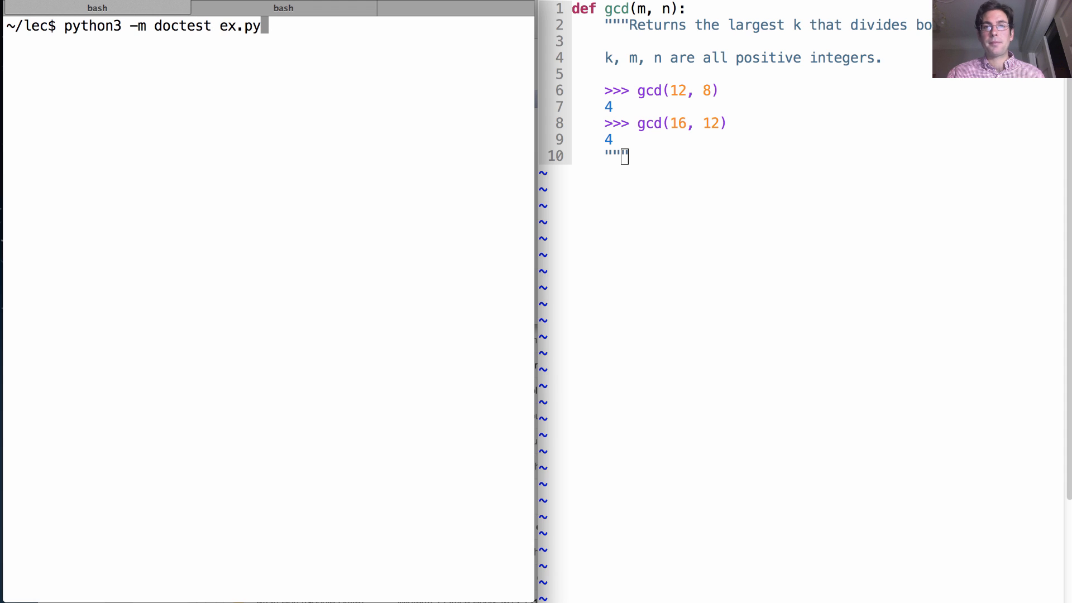
key("Return")
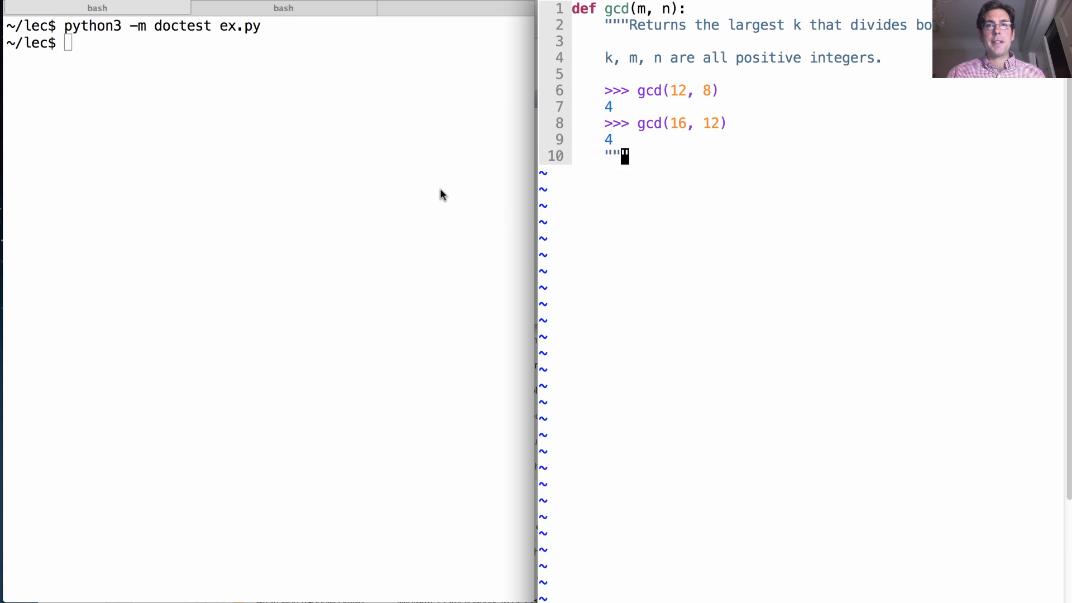
key("Up")
key("Return")
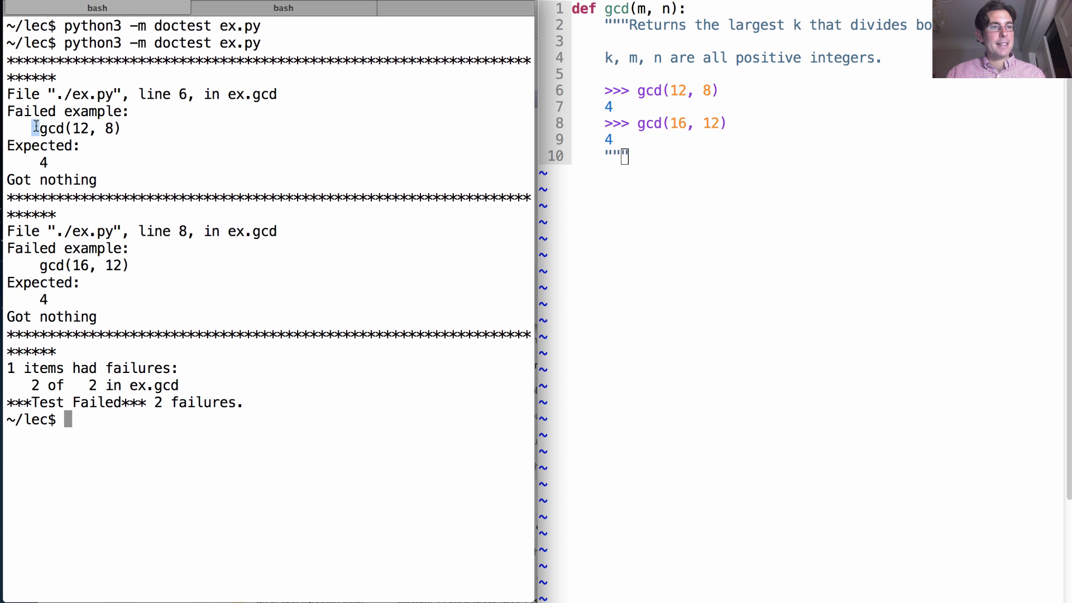
Highlight the failed gcd(12, 8) example, expected 4 and Got nothing lines, then return to Vim to start a third example
mouse_move(33, 128)
left_mouse_down()
mouse_move(127, 114)
mouse_move(126, 126)
left_mouse_up()
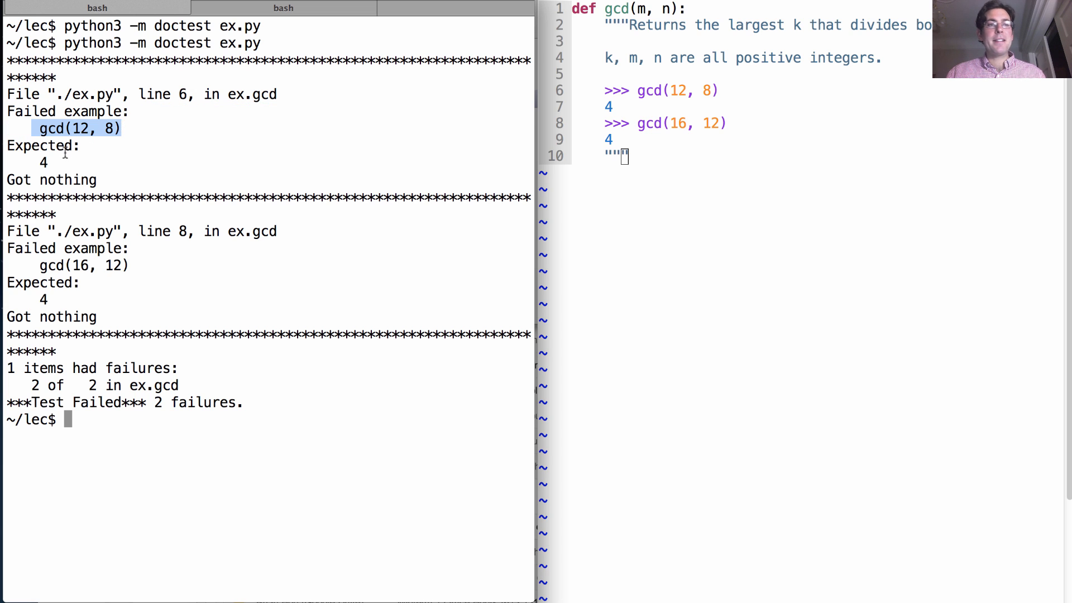
left_click_drag(52, 157, 39, 156)
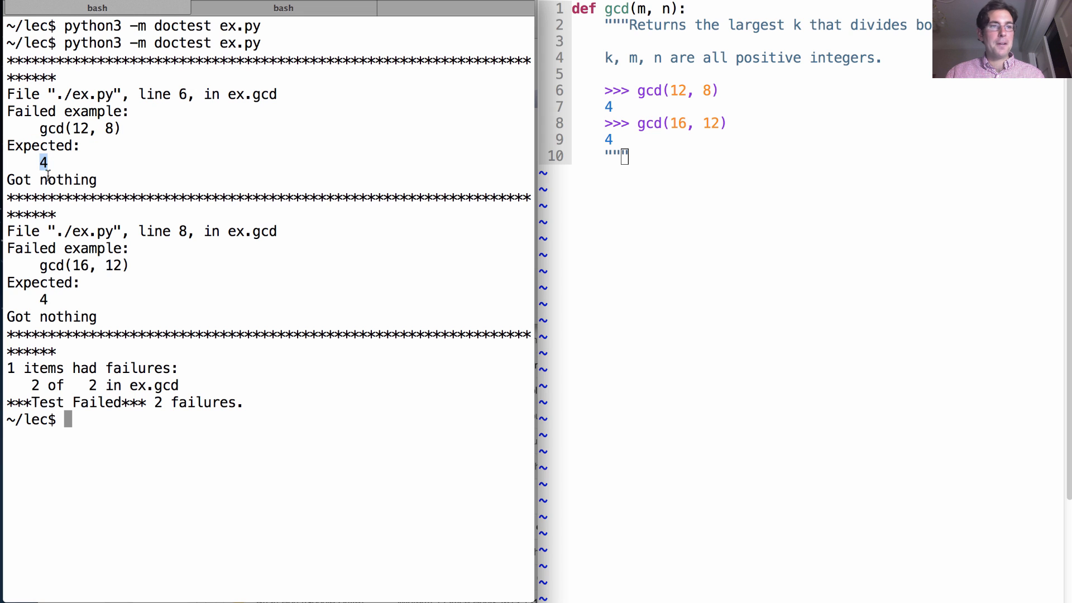
triple_click(48, 176)
left_click(172, 173)
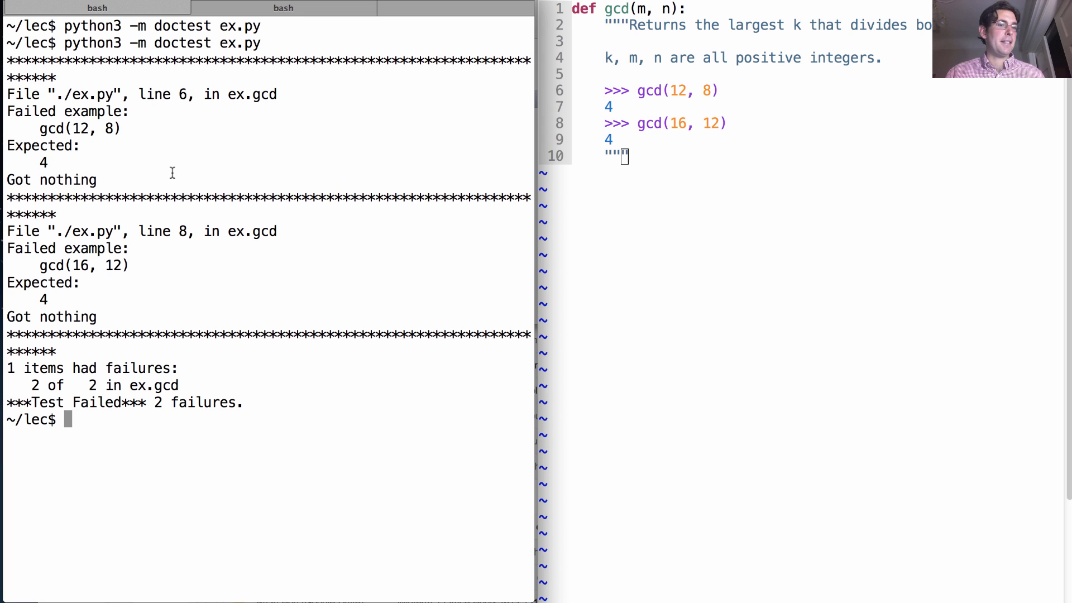
left_click(728, 219)
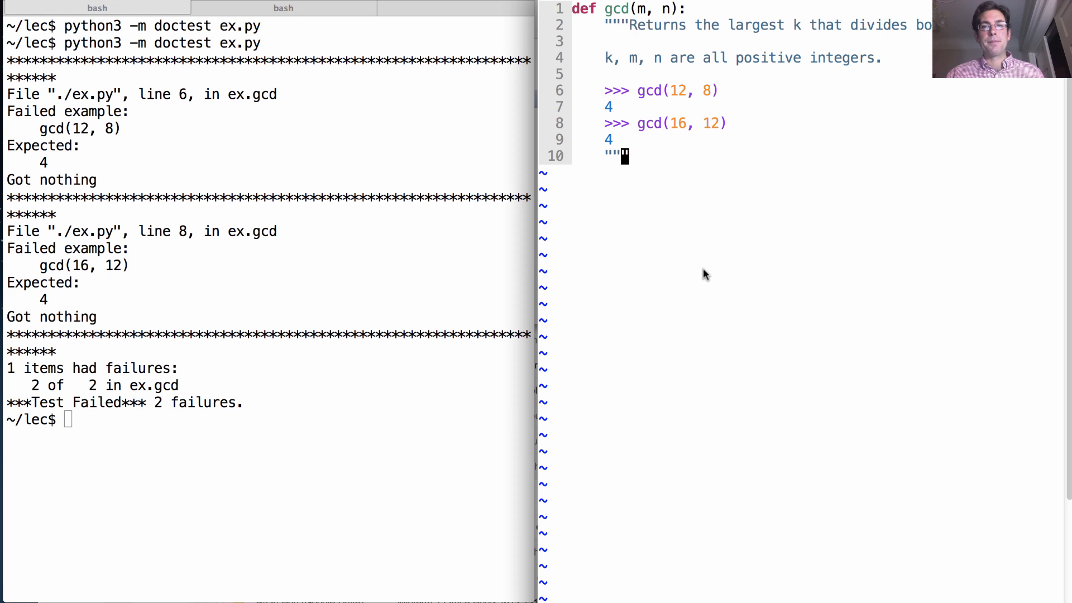
type("ko>>> g")
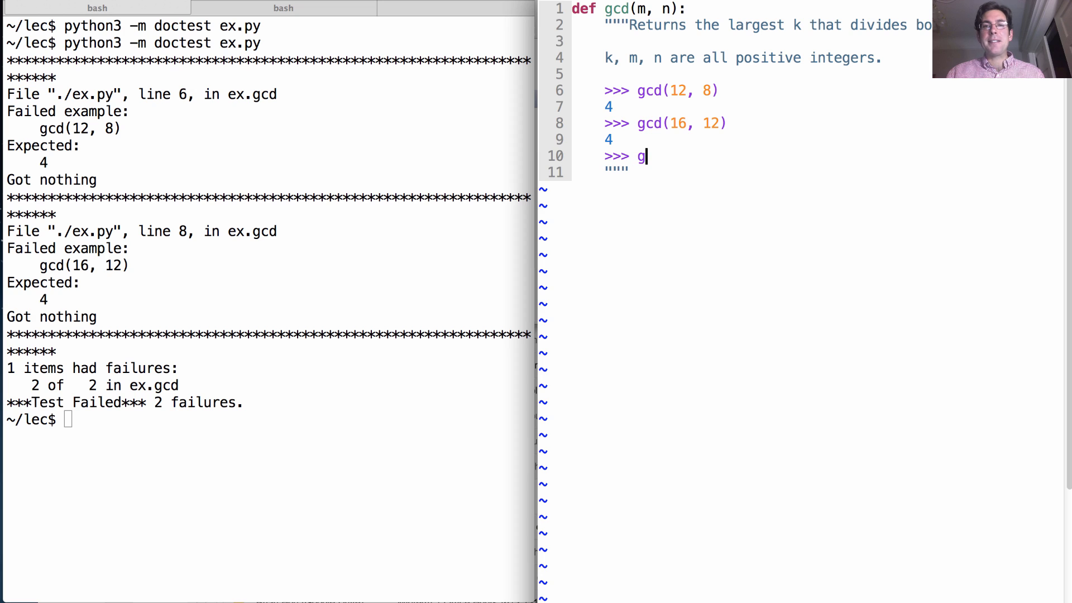
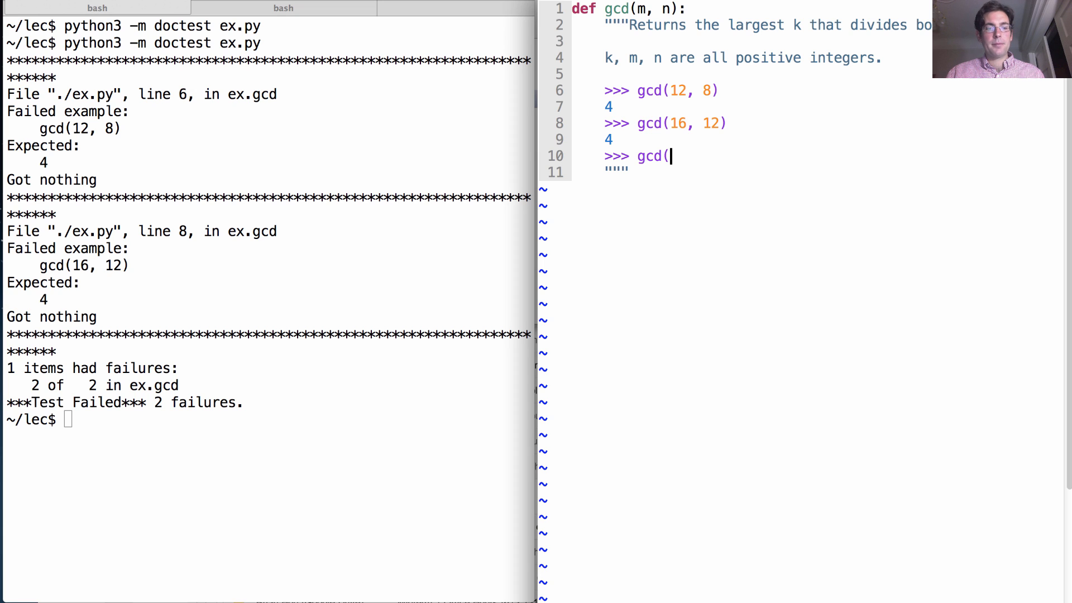
type("16, 8)")
Add doctest examples gcd(16, 8) → 8, gcd(2, 16) → 2 and gcd(5, 5) → 5 to the docstring
key("Return")
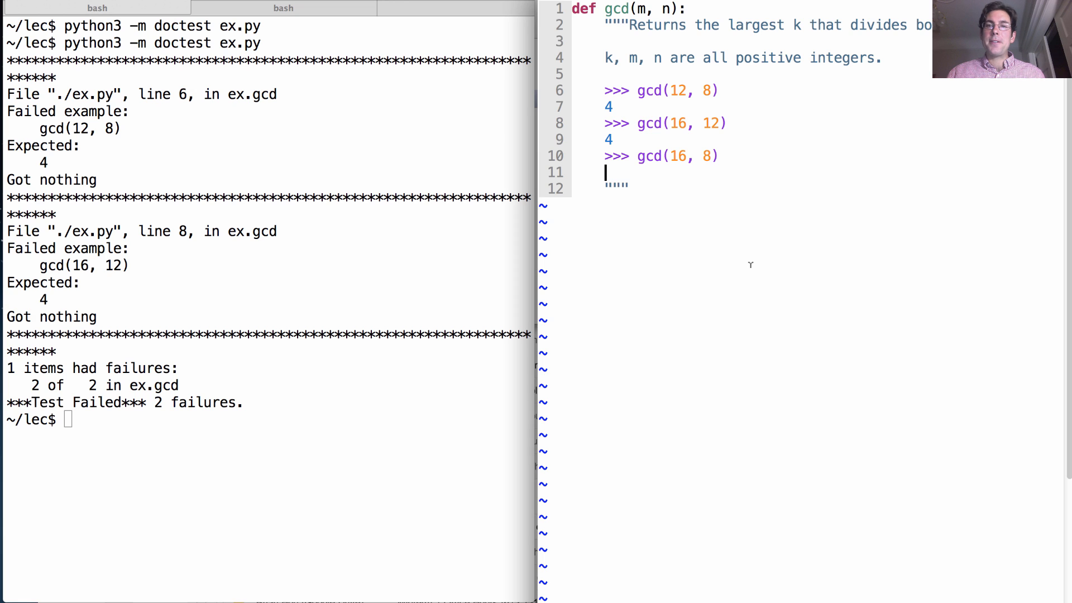
type("8")
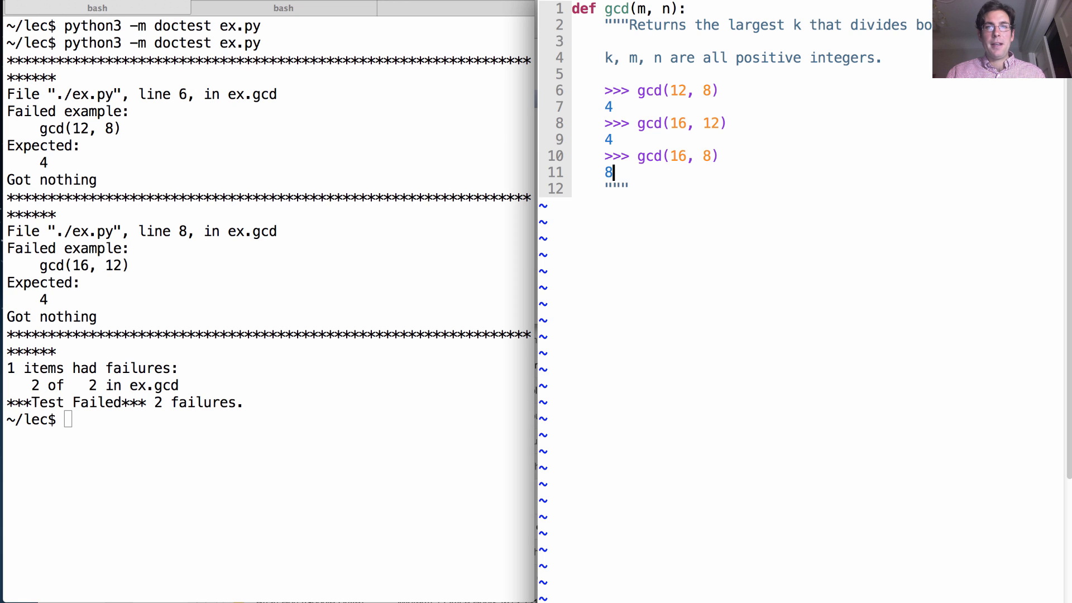
key("Return")
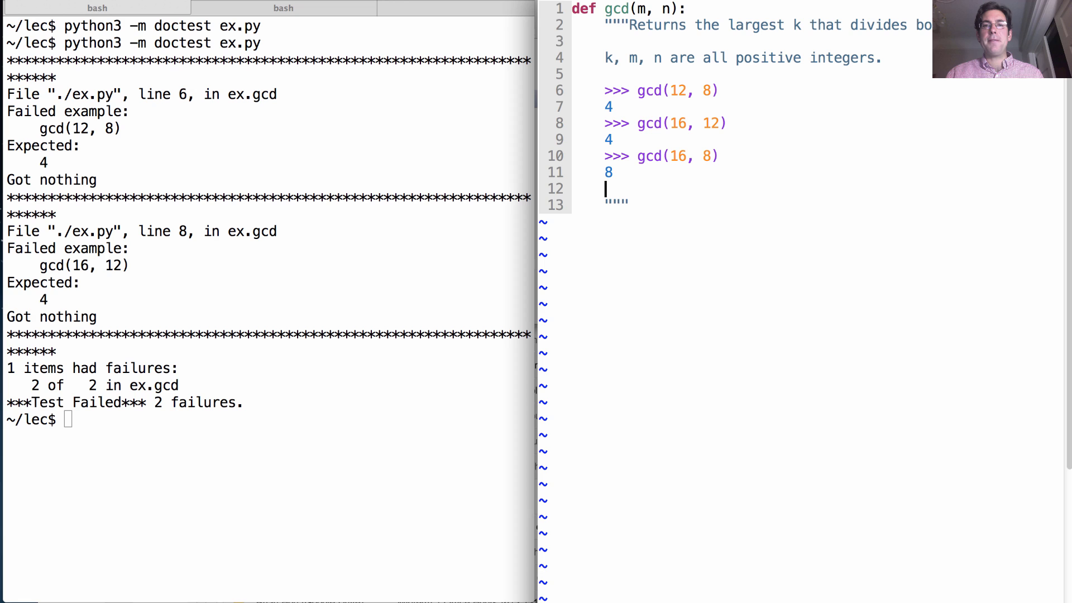
type(">>> ")
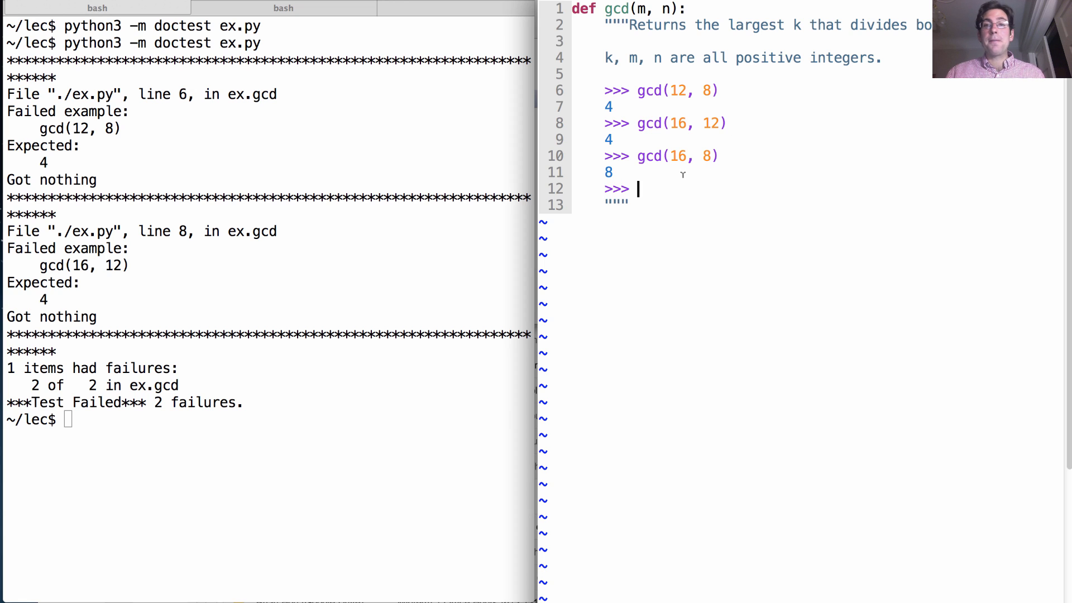
type("gcd(2, 16")
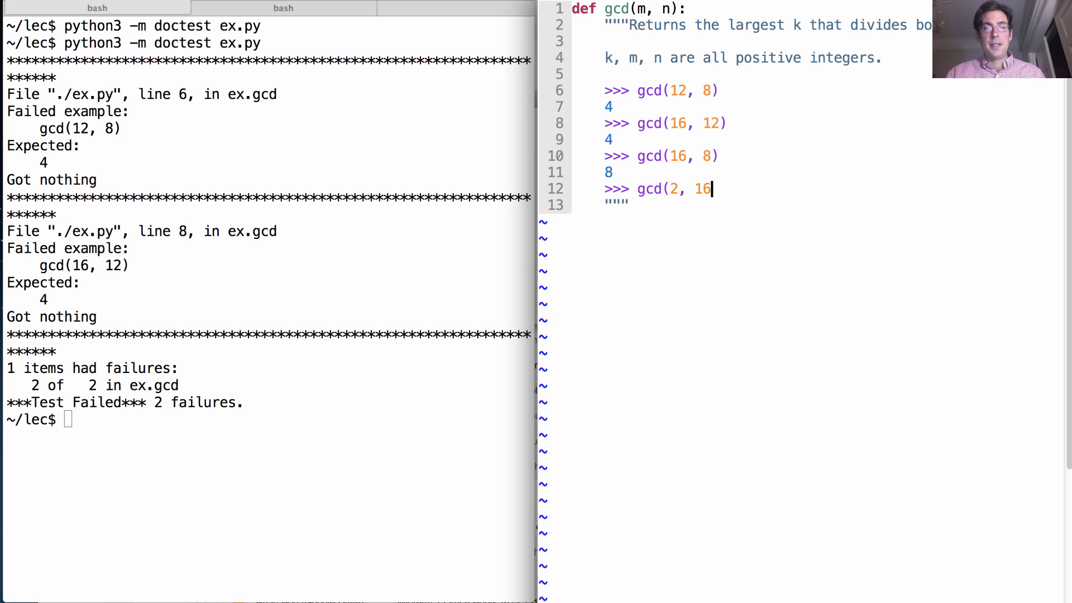
type(")")
key("Return")
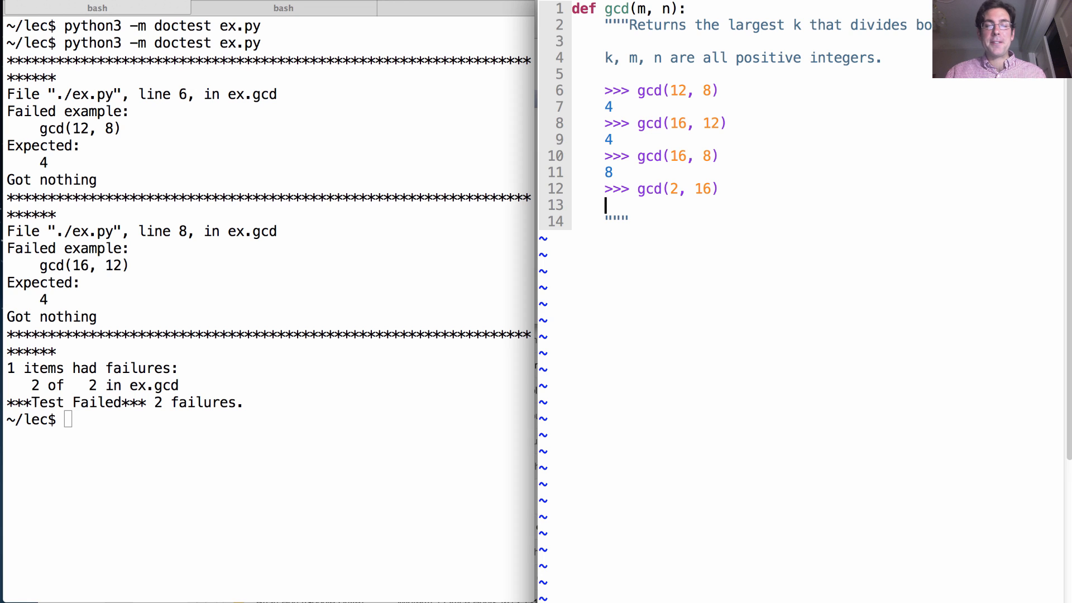
type("2")
key("Return")
type(">")
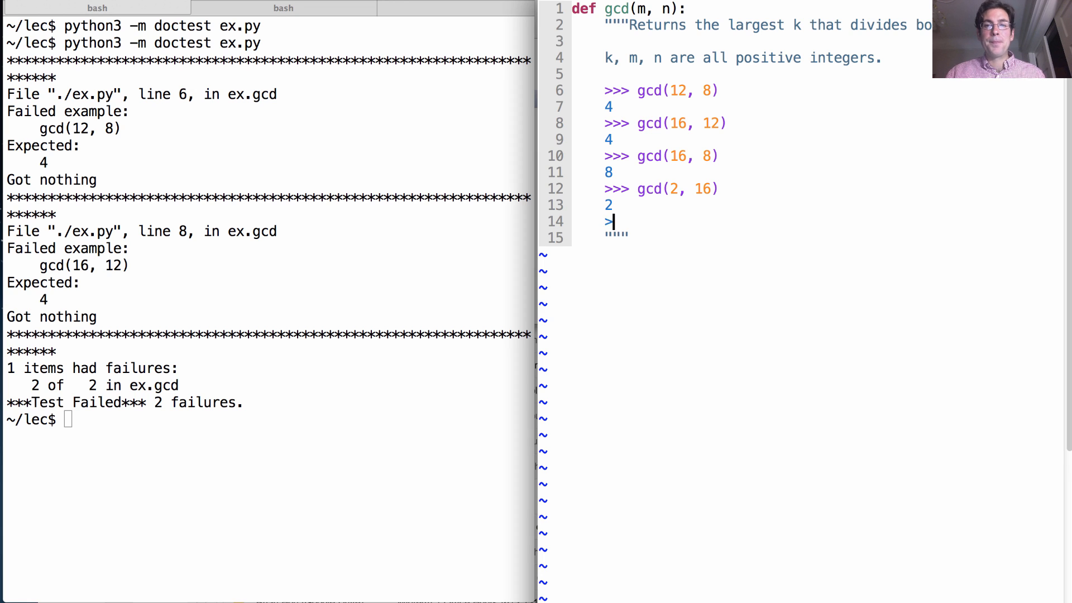
type(">> gcd(")
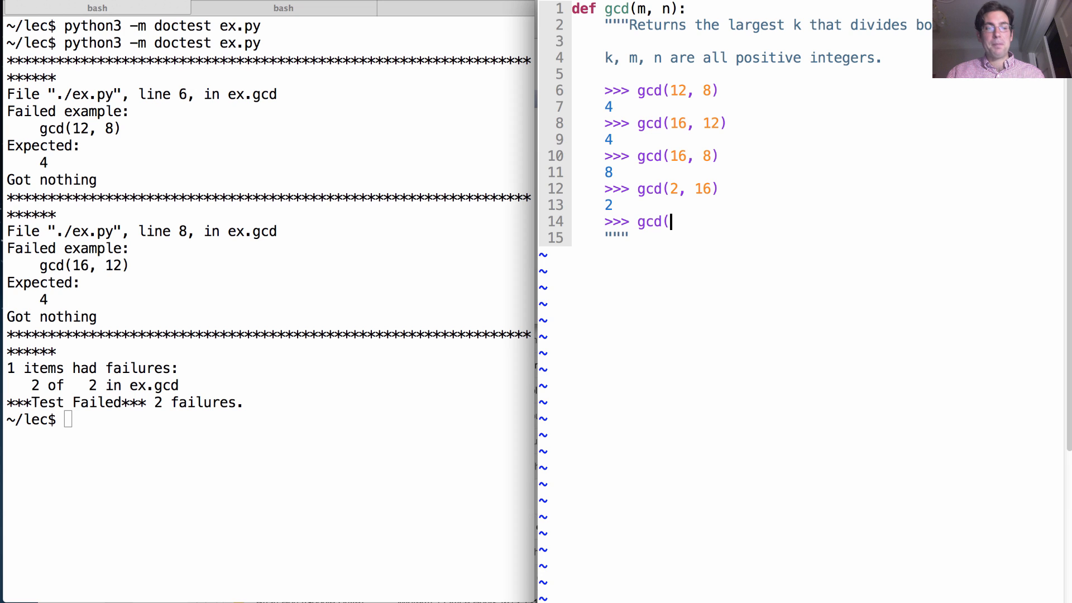
type("5, 5)")
key("Return")
type("5")
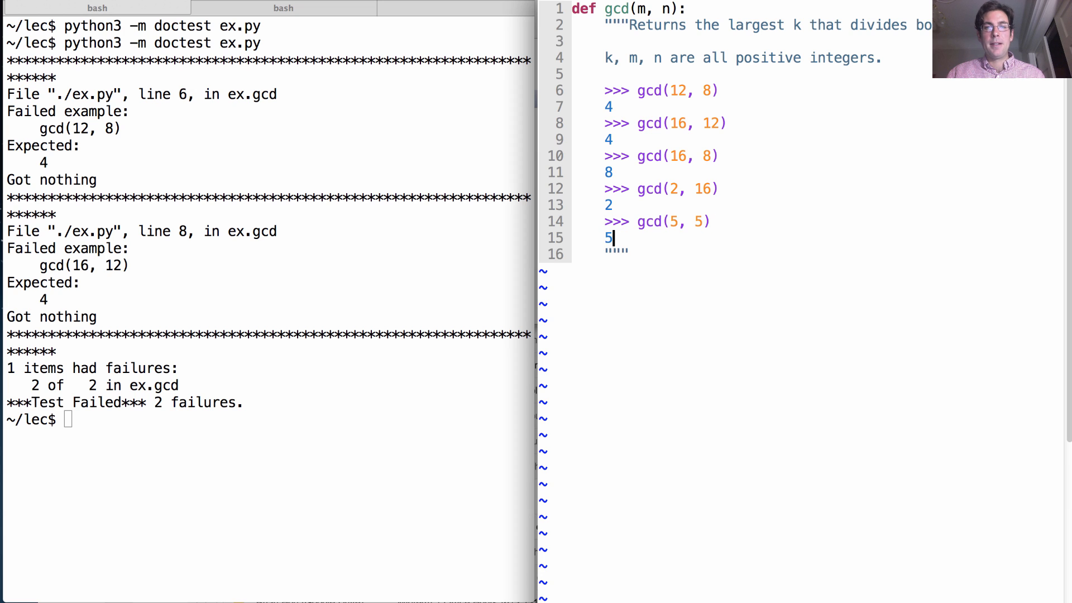
key("Escape")
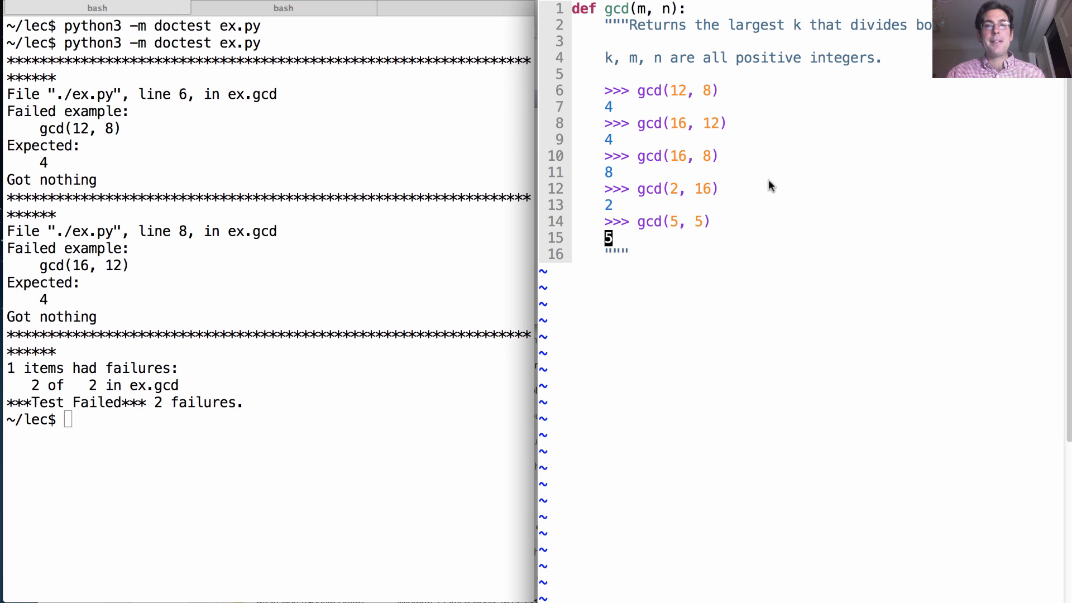
left_click(706, 284)
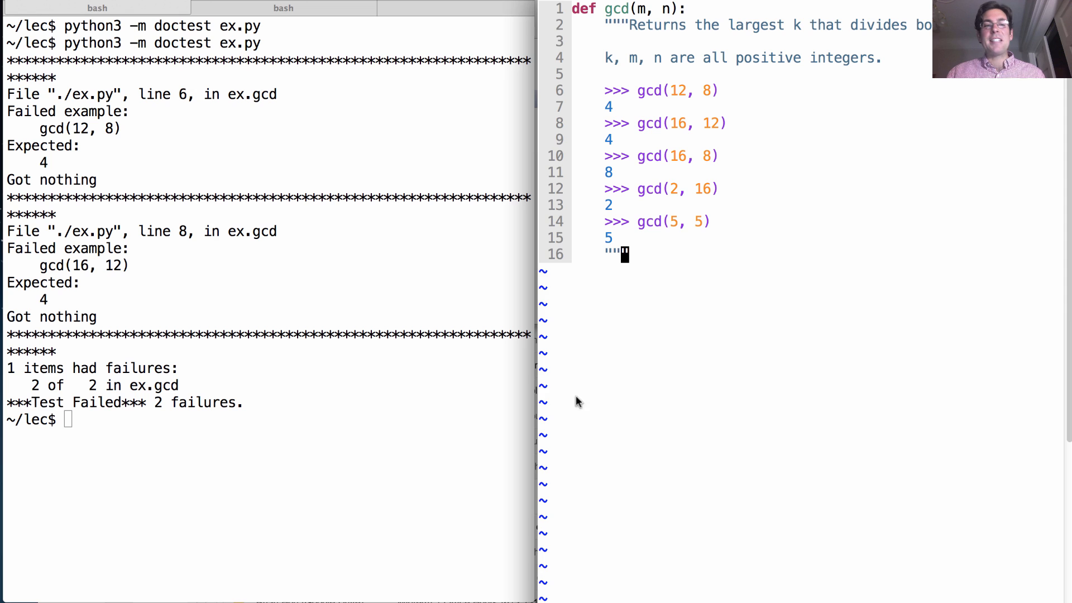
Rerun python3 -m doctest ex.py in bash, showing all 5 examples failing, then return to the editor
left_click(376, 340)
key("Up")
key("Return")
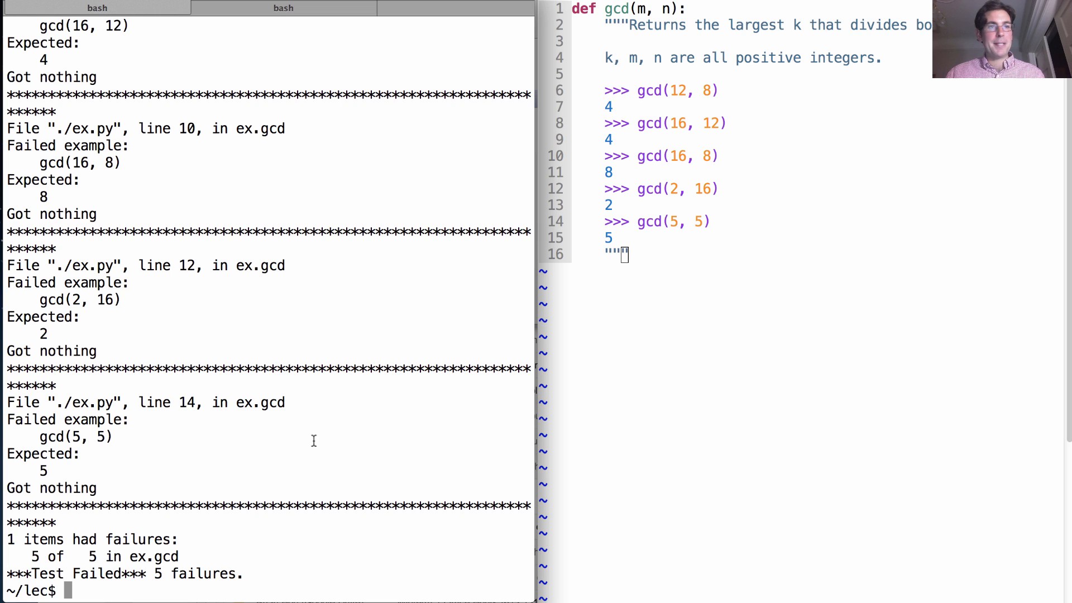
left_click(712, 286)
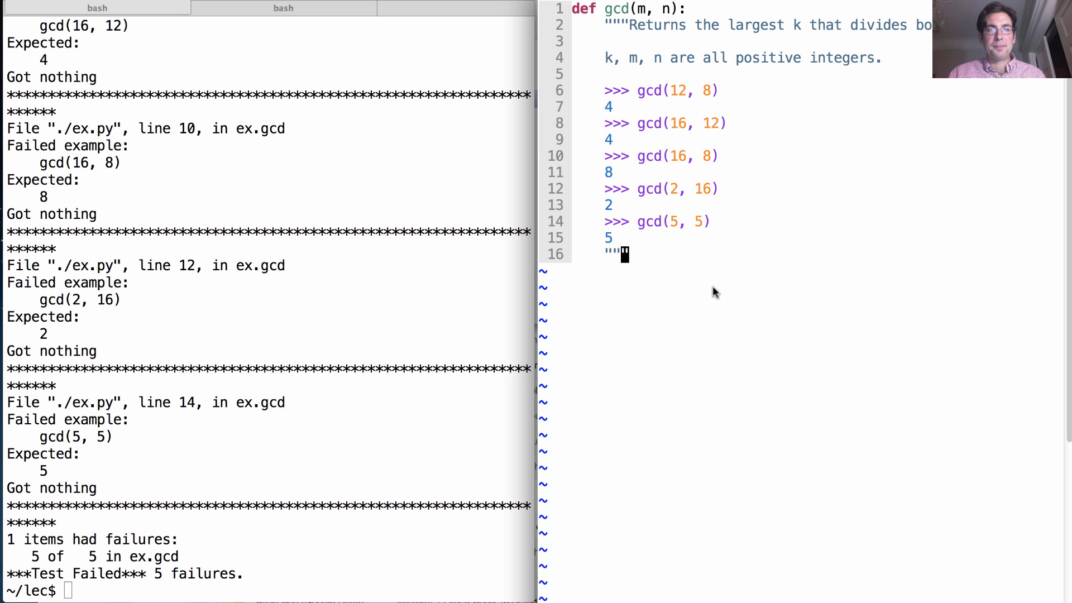
Write the gcd body: base case, elif m < n calling gcd(n, m), else calling gcd(m-n, n)
key("o")
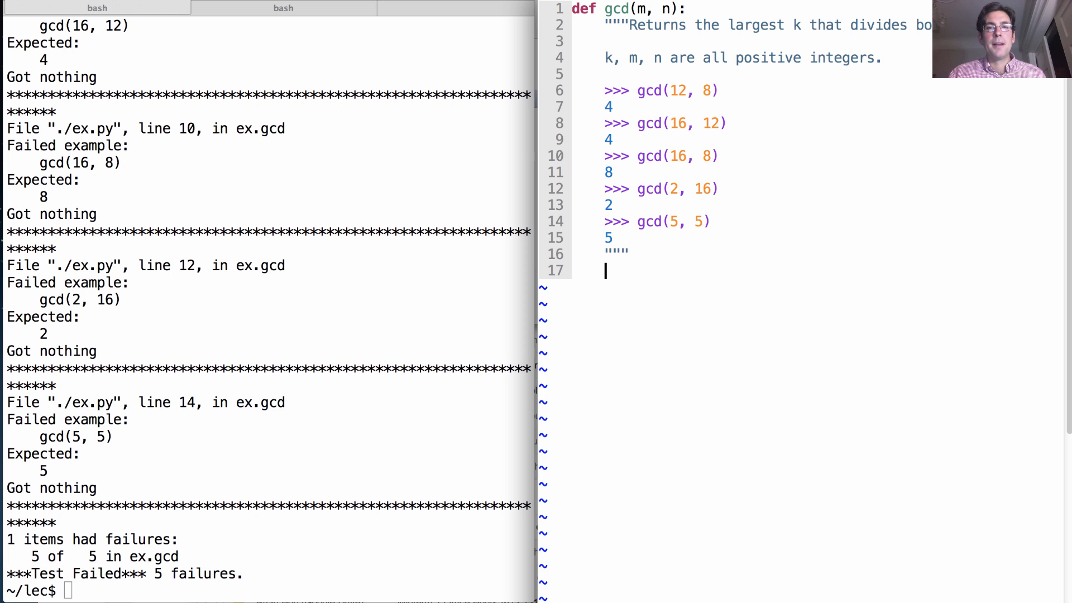
type("if")
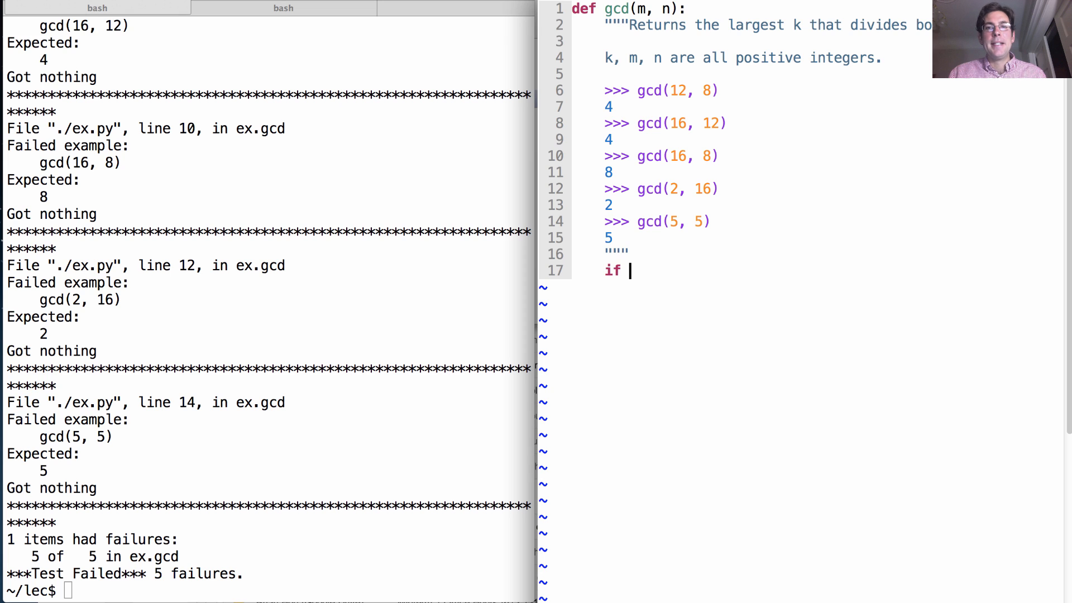
type(" m == n:")
key("Return")
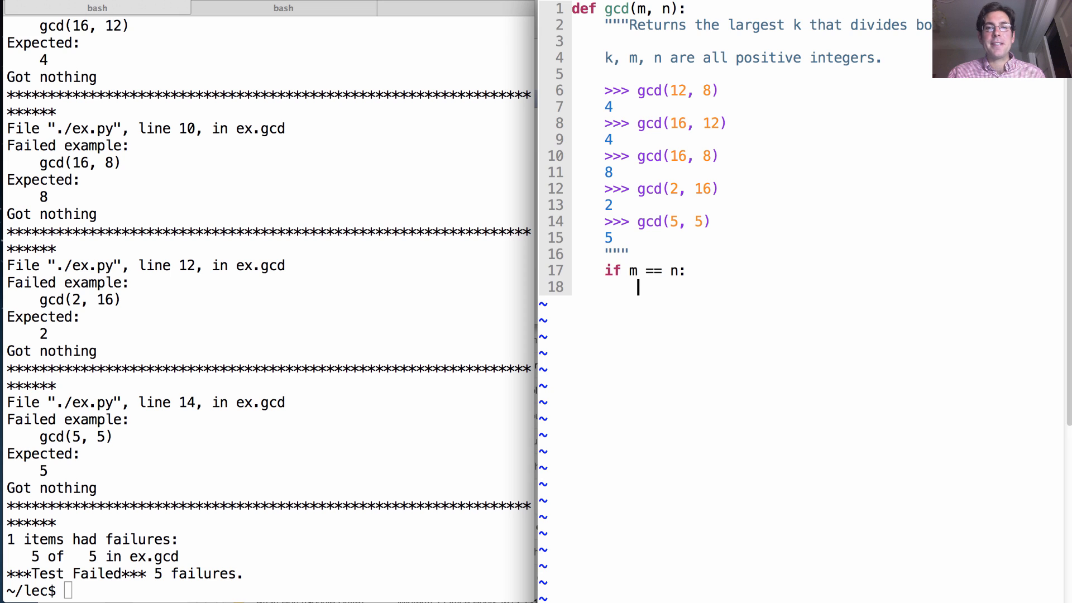
type("return m")
key("Return")
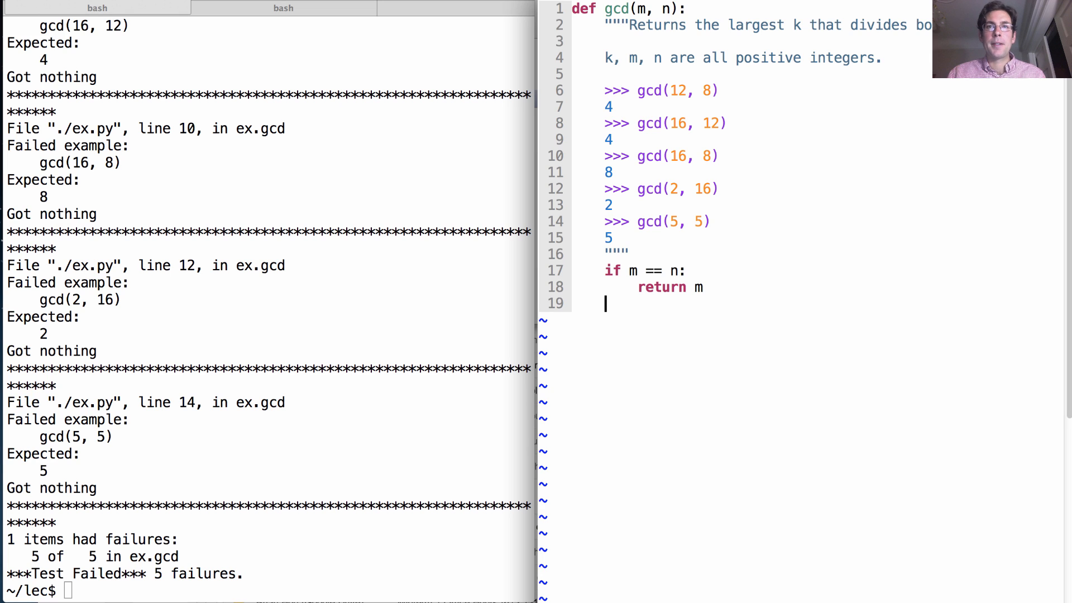
type("el")
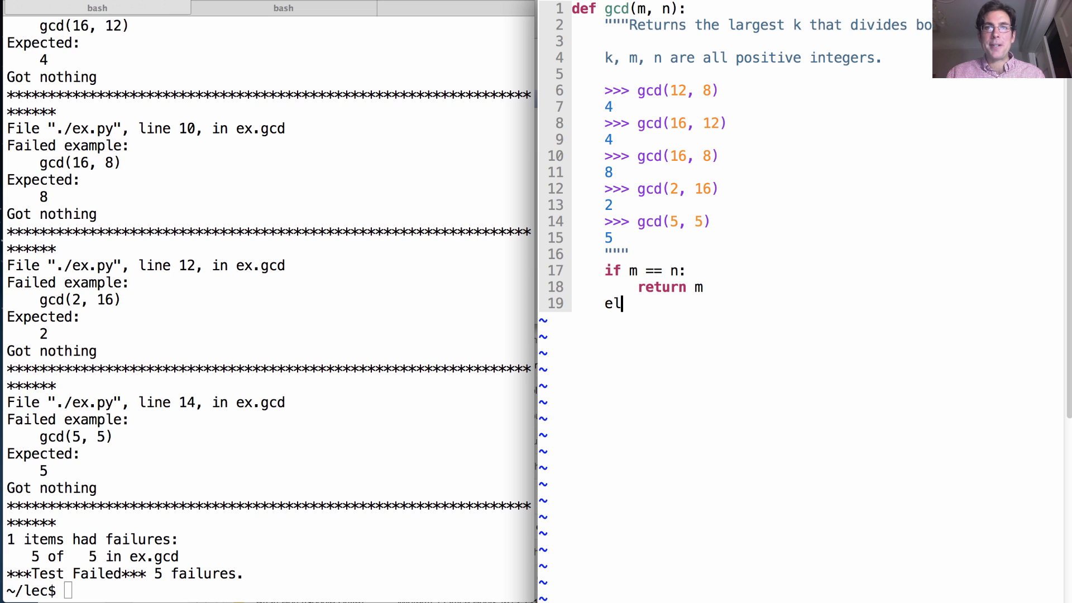
type("if ")
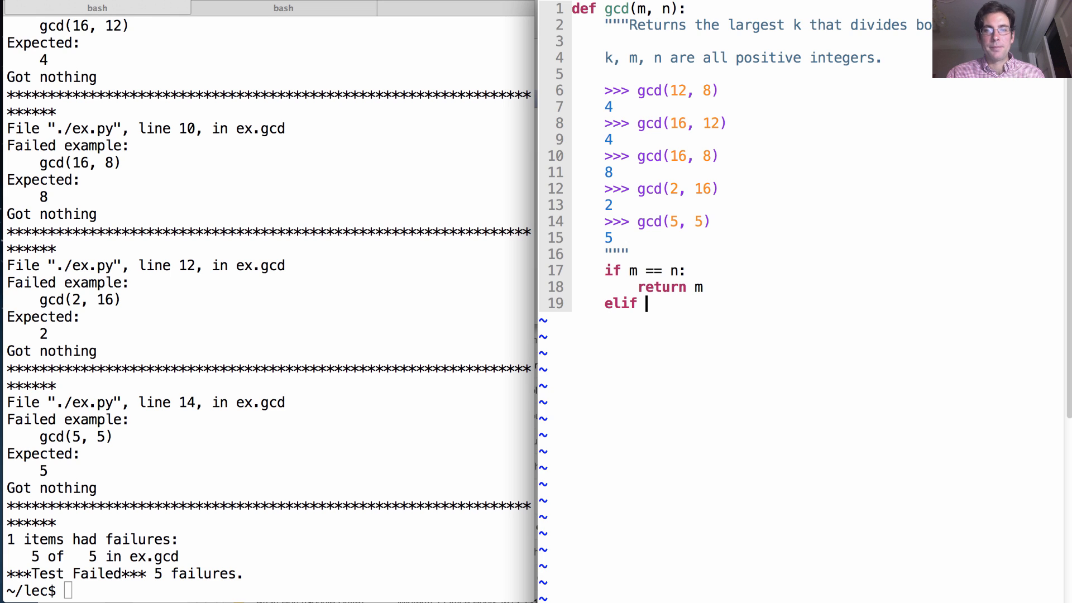
type("m < n")
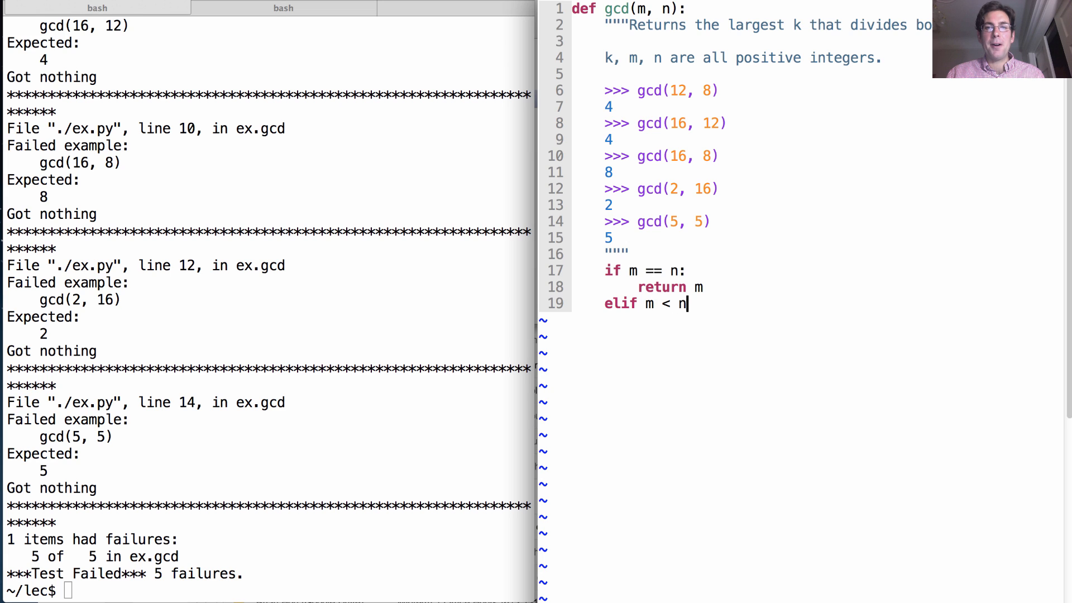
type(":")
key("Return")
type("gcd")
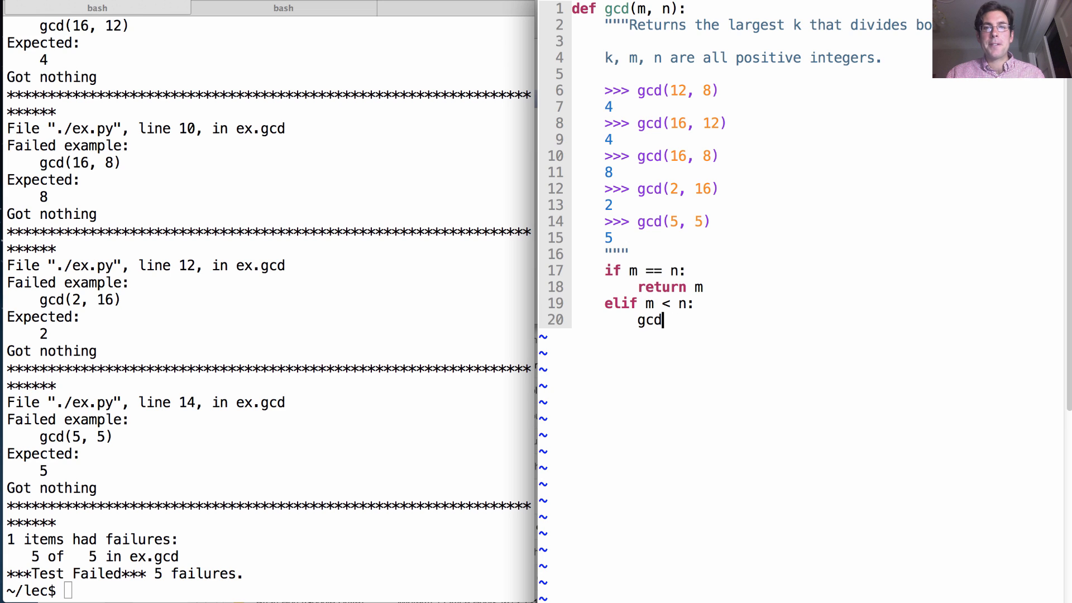
type("(n, m")
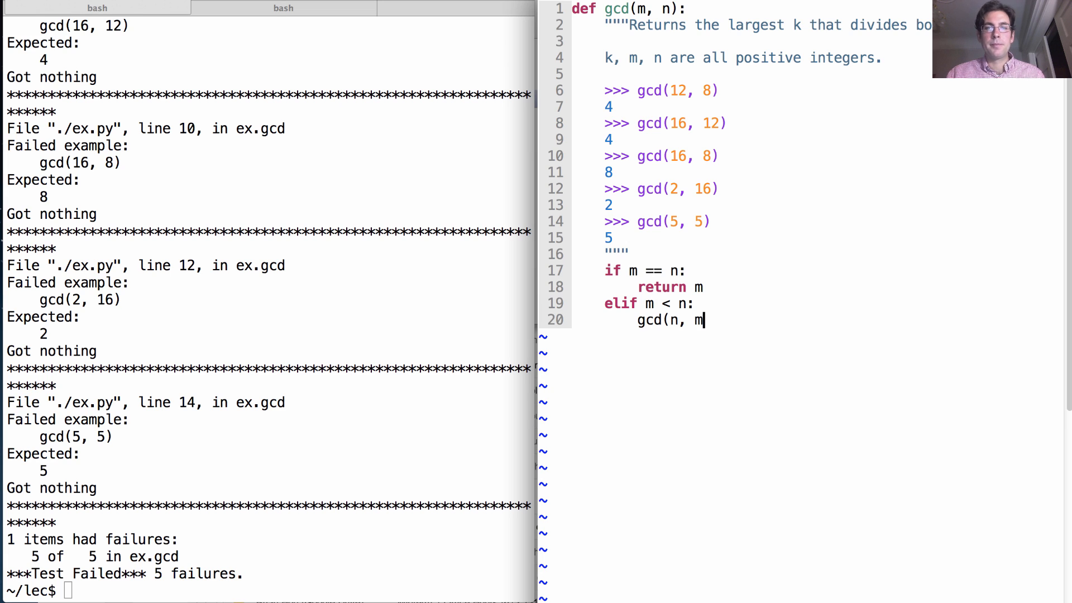
type(")")
key("Return")
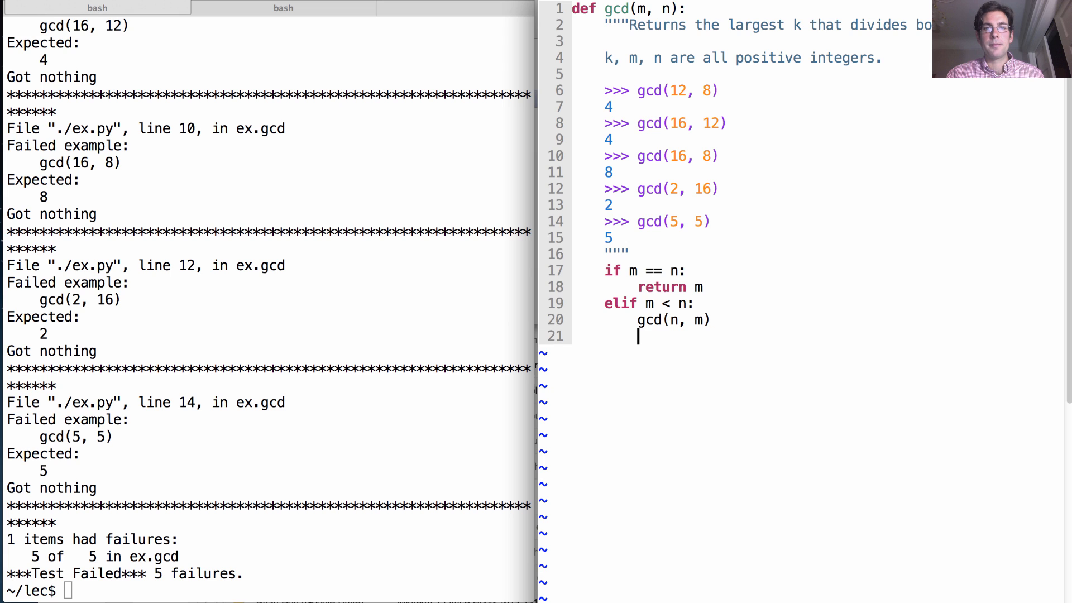
key("BackSpace")
type("else:")
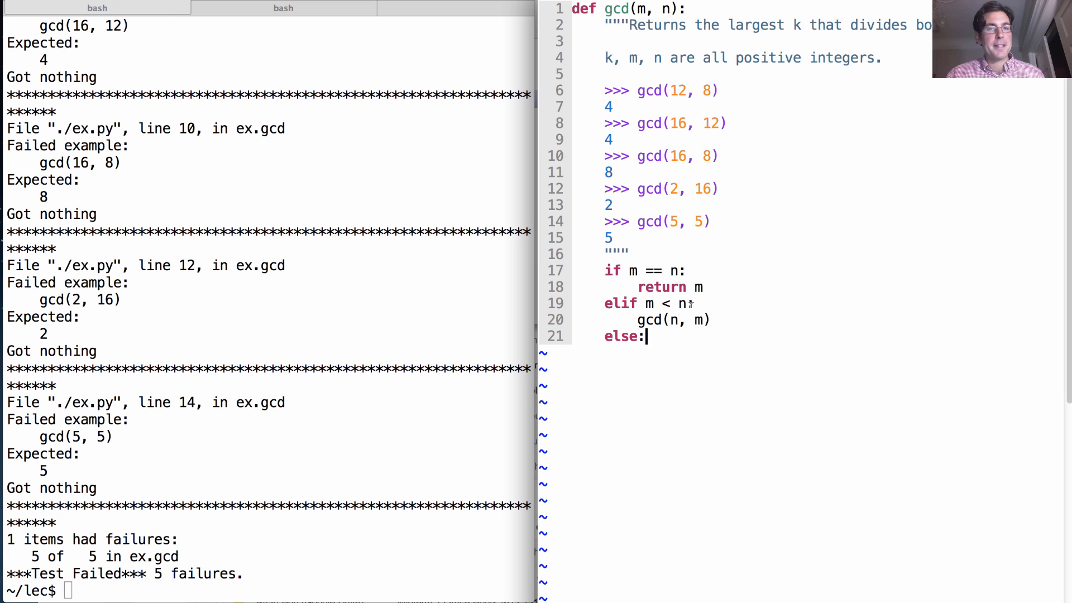
key("Return")
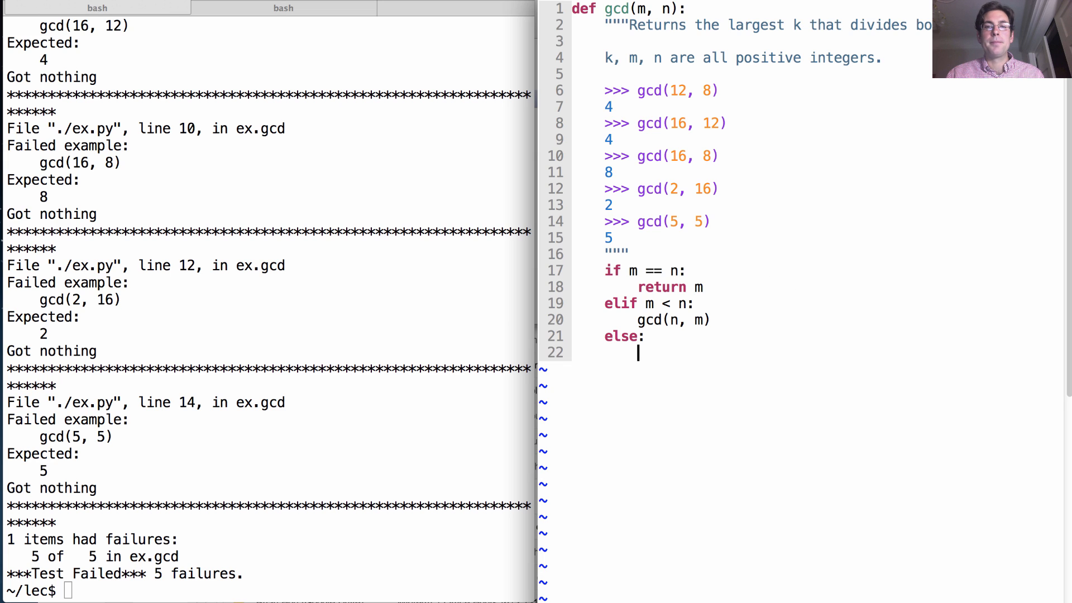
type("gcd(")
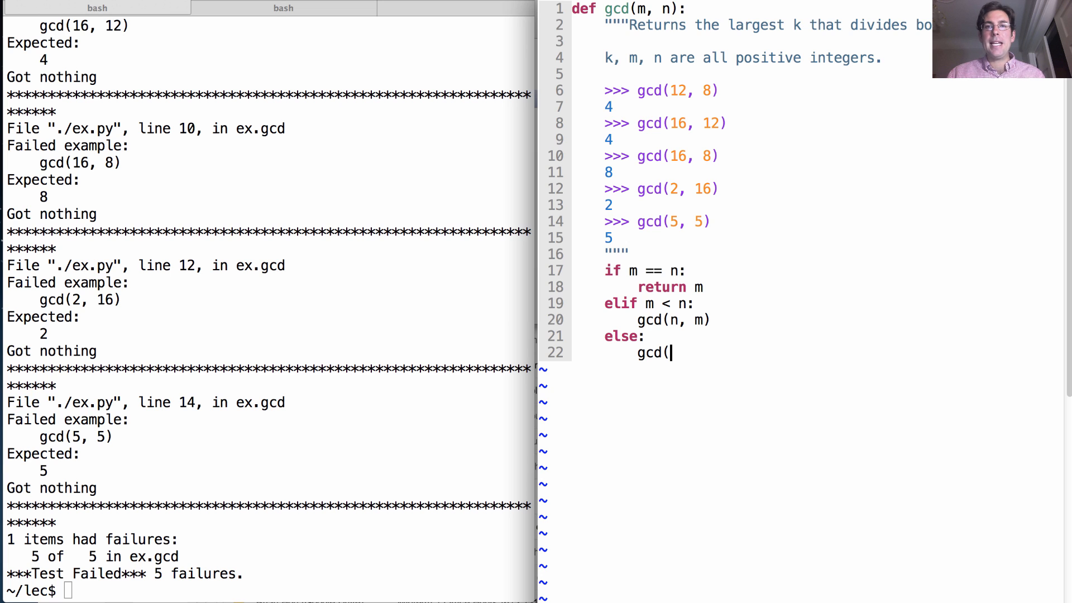
type("m")
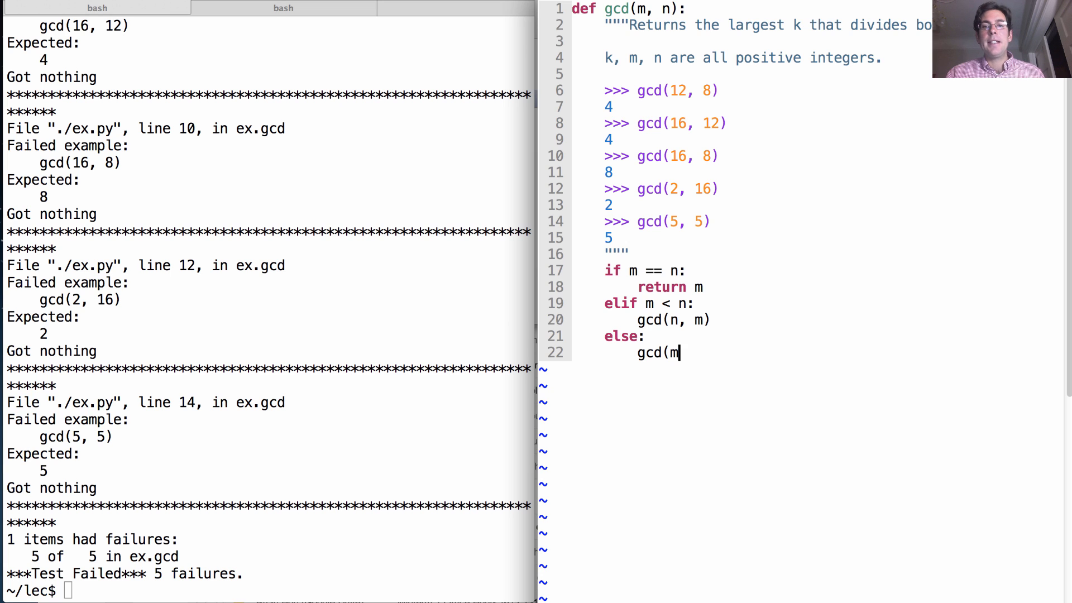
type("-n")
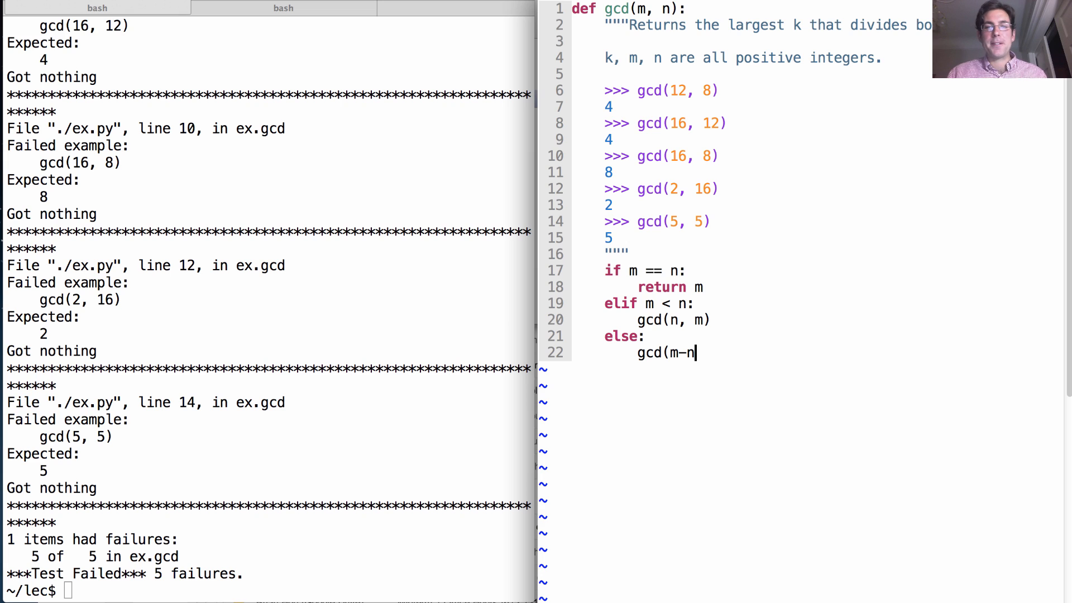
type(", n)")
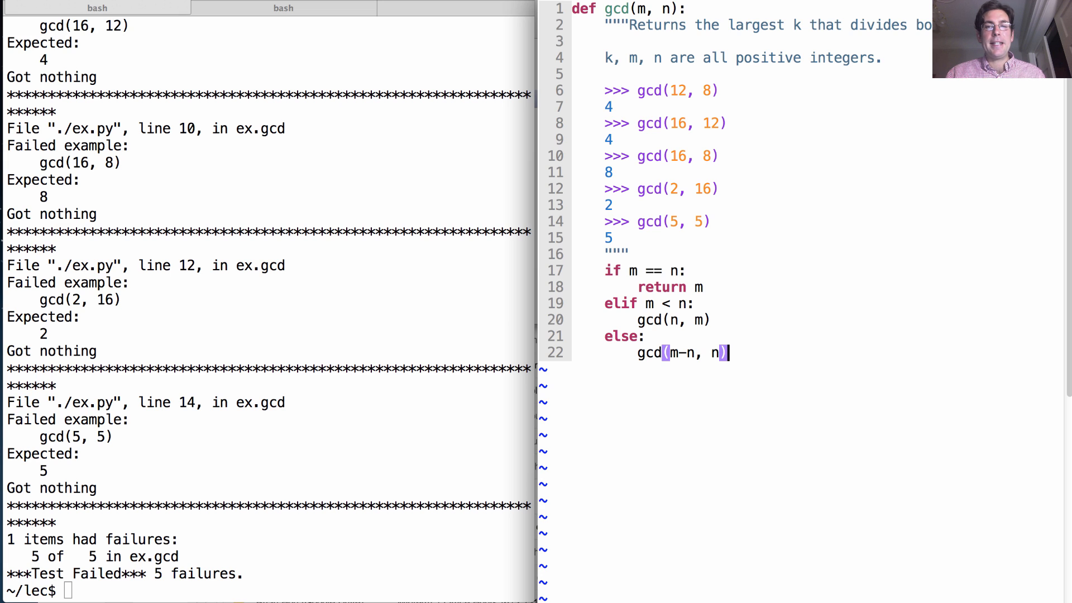
key("Escape")
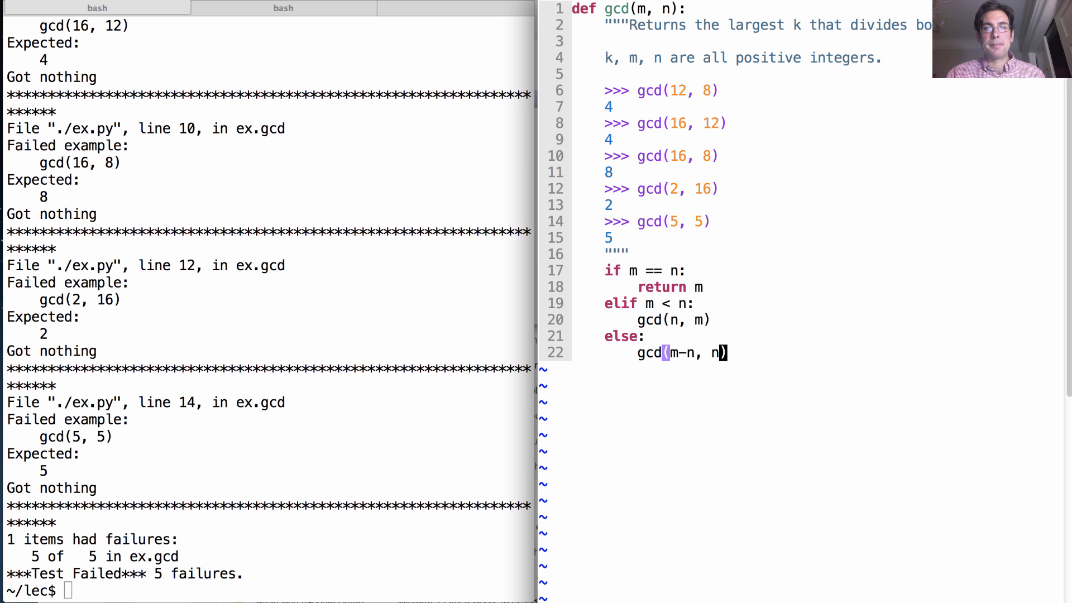
Prefix the elif and else recursive calls with return, fixing a stray character
key("k")
key("k")
type("Ir")
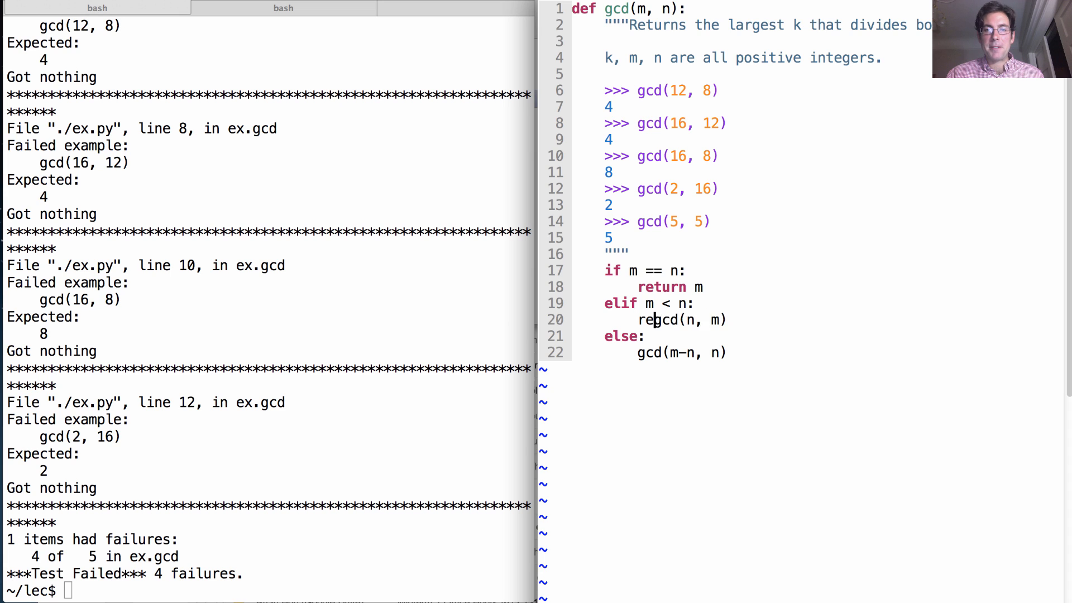
type("eturn j")
key("Escape")
key("j")
key("k")
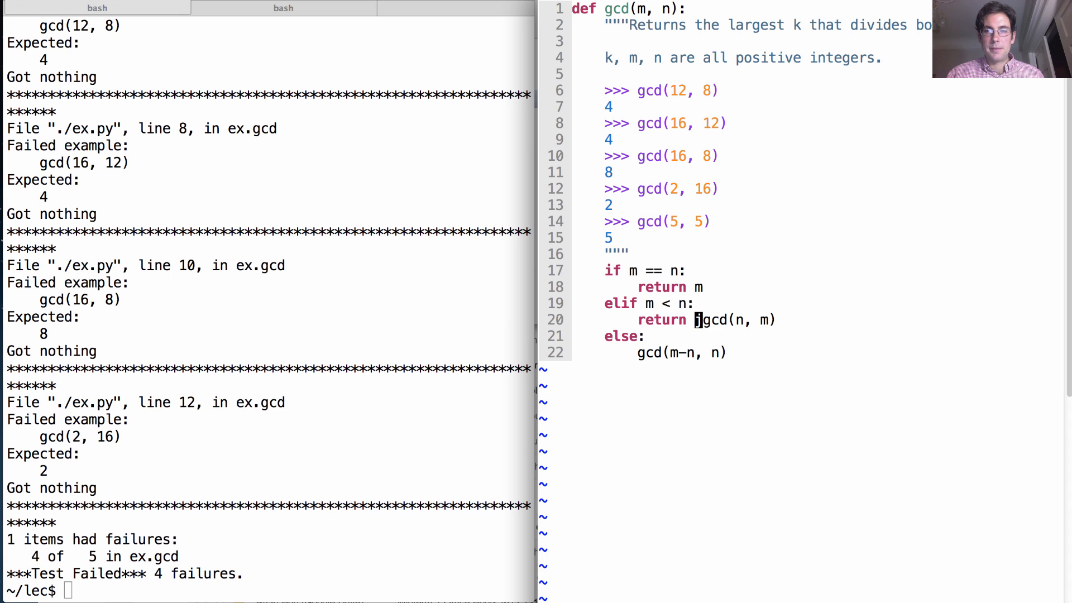
key("x")
key("j")
key("h")
key("h")
type("$")
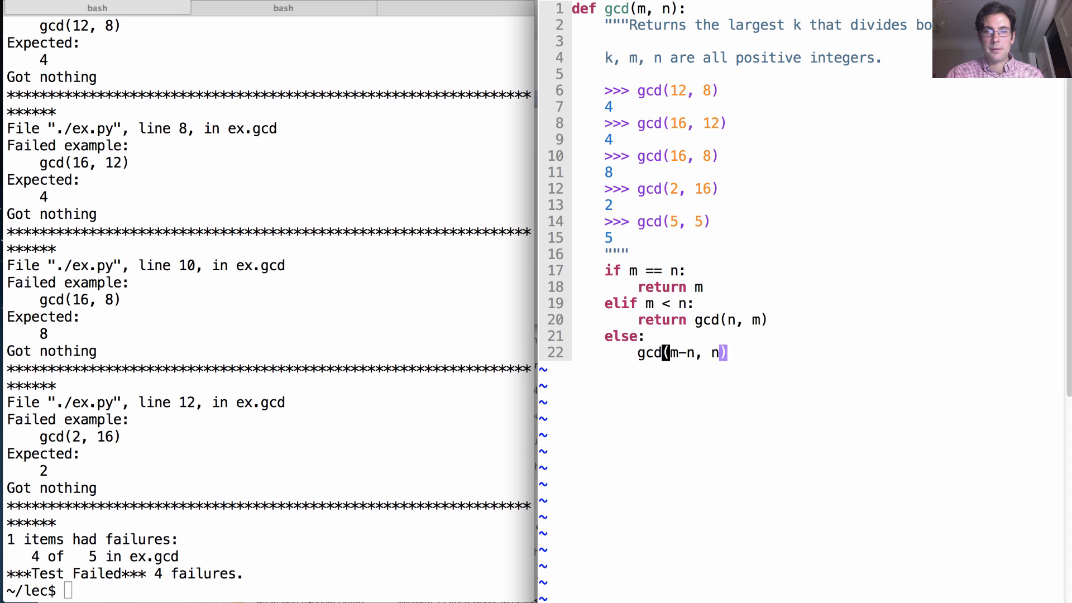
type("Ireturn")
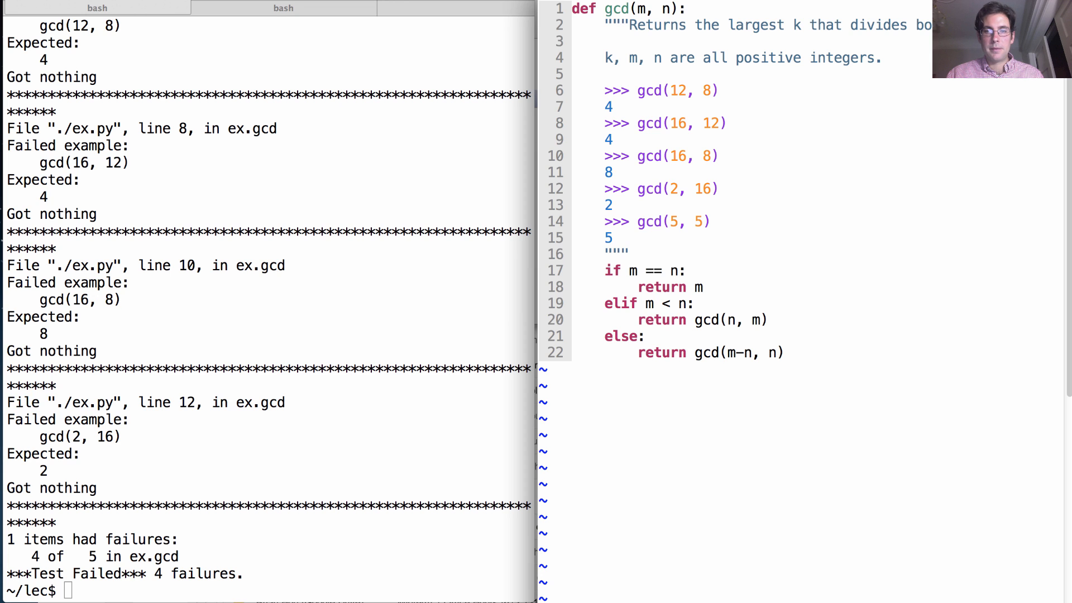
key("Escape")
type(":w")
Save ex.py and rerun the doctests in bash, which now report no failures
key("Return")
key("super+bracketleft")
key("Up")
key("Return")
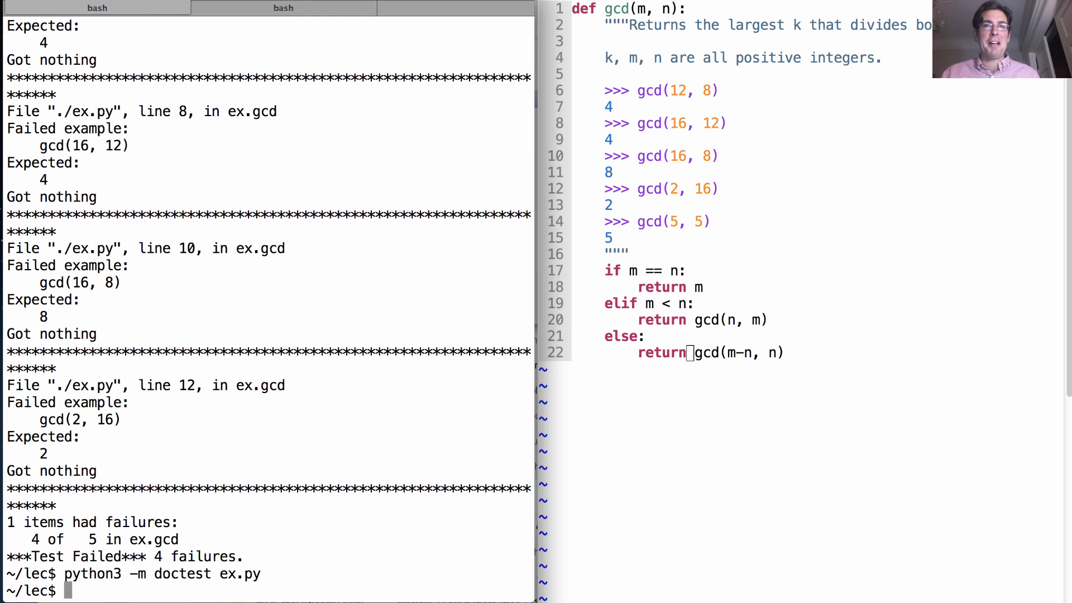
key("super+bracketright")
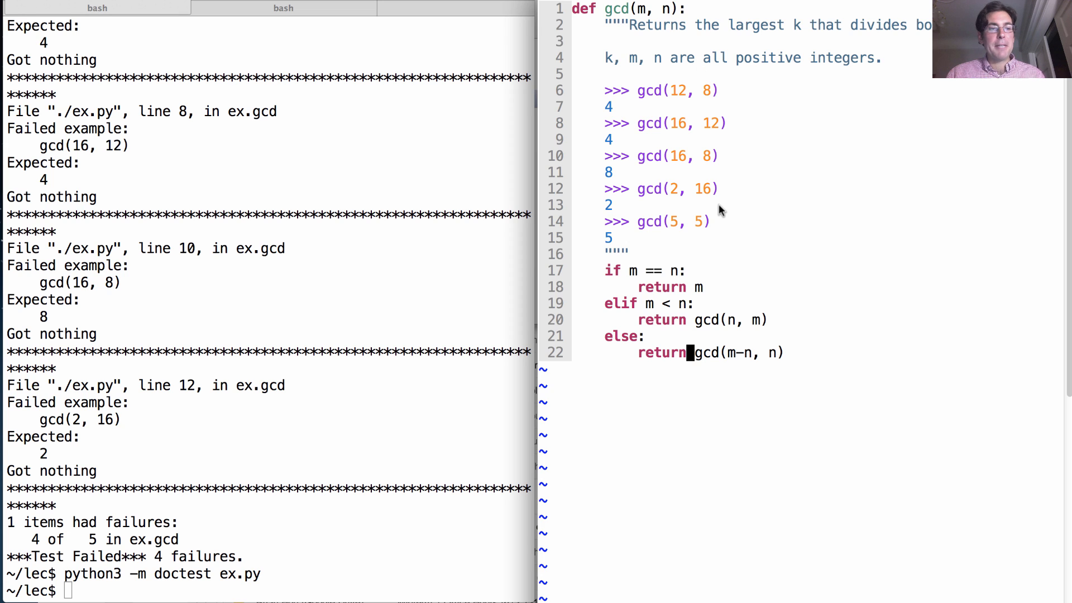
left_click(651, 10)
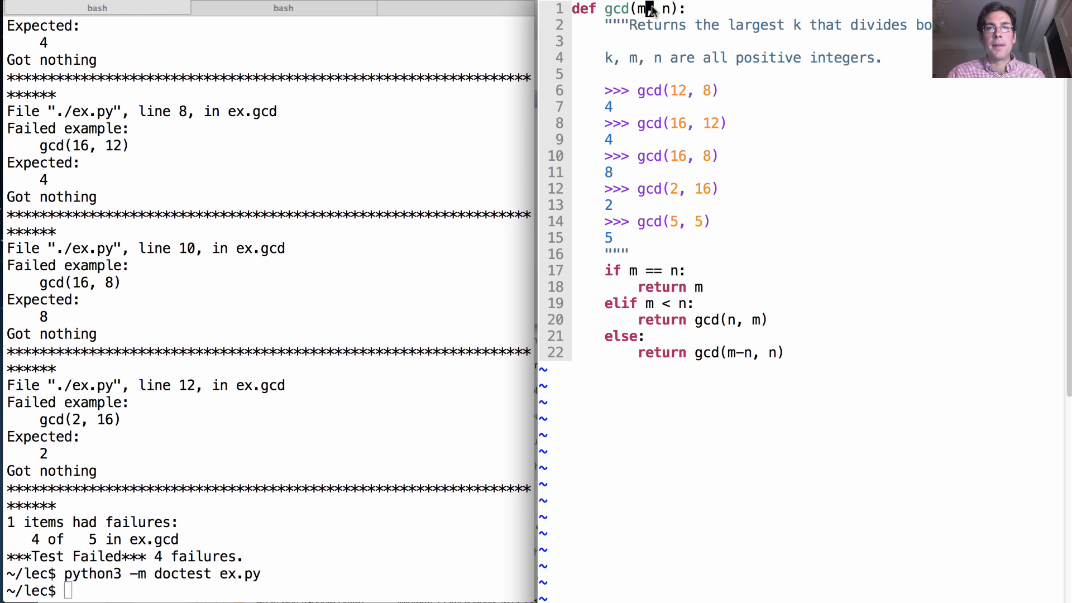
key("shift+o")
type("from ubc")
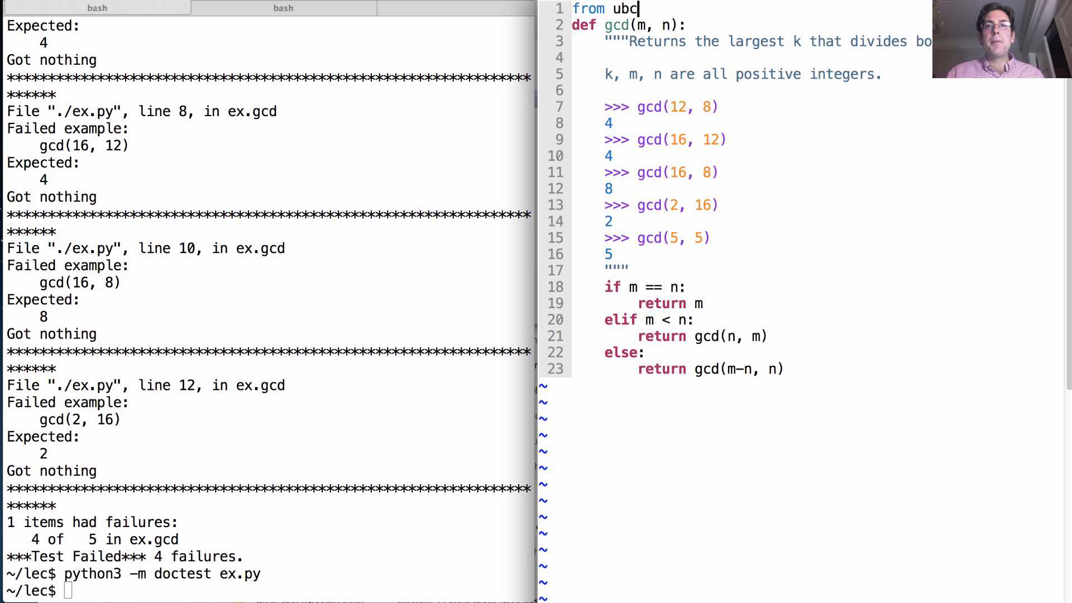
key("BackSpace")
key("BackSpace")
type("cb ")
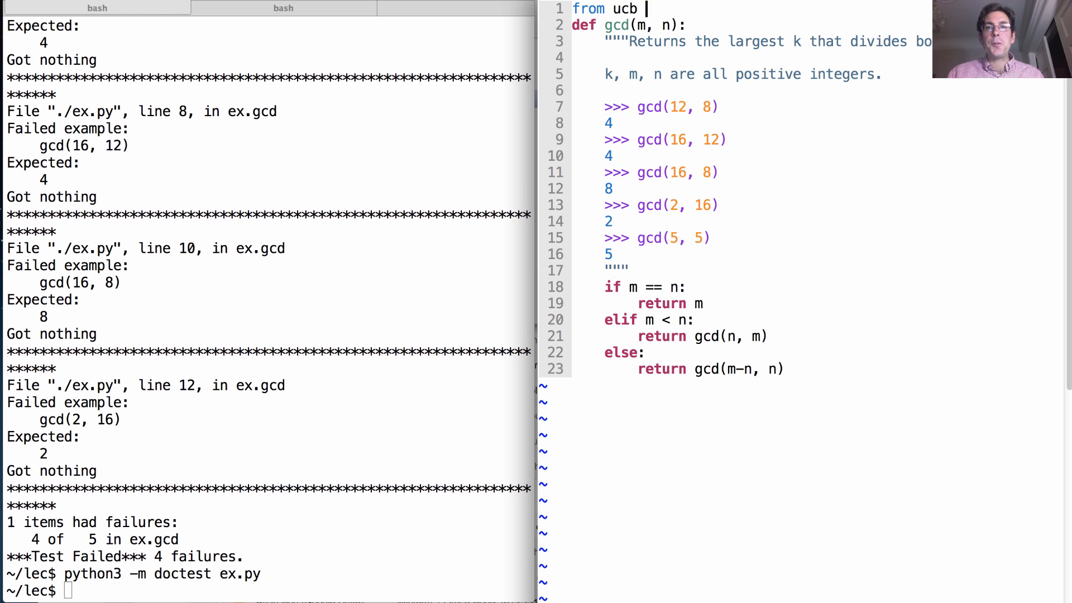
type("import ")
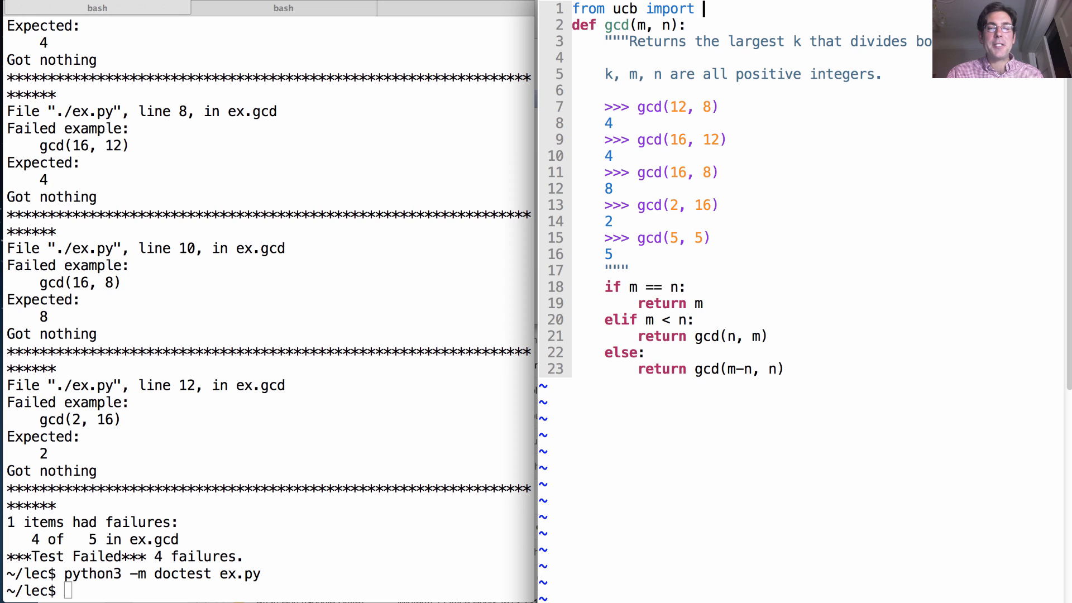
type("trac")
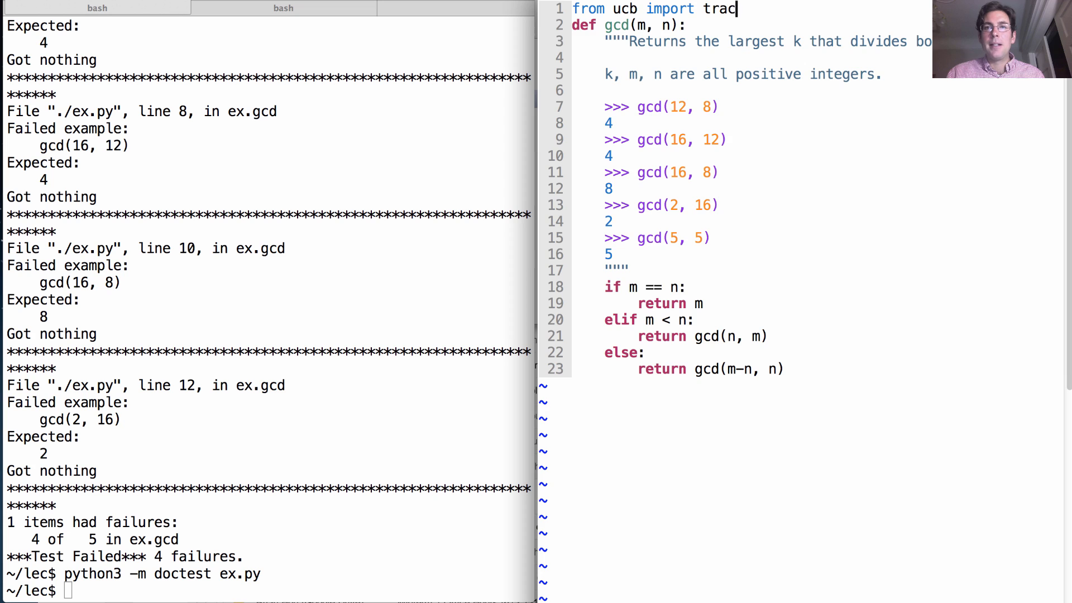
type("e")
key("Return")
key("Return")
type("#")
key("BackSpace")
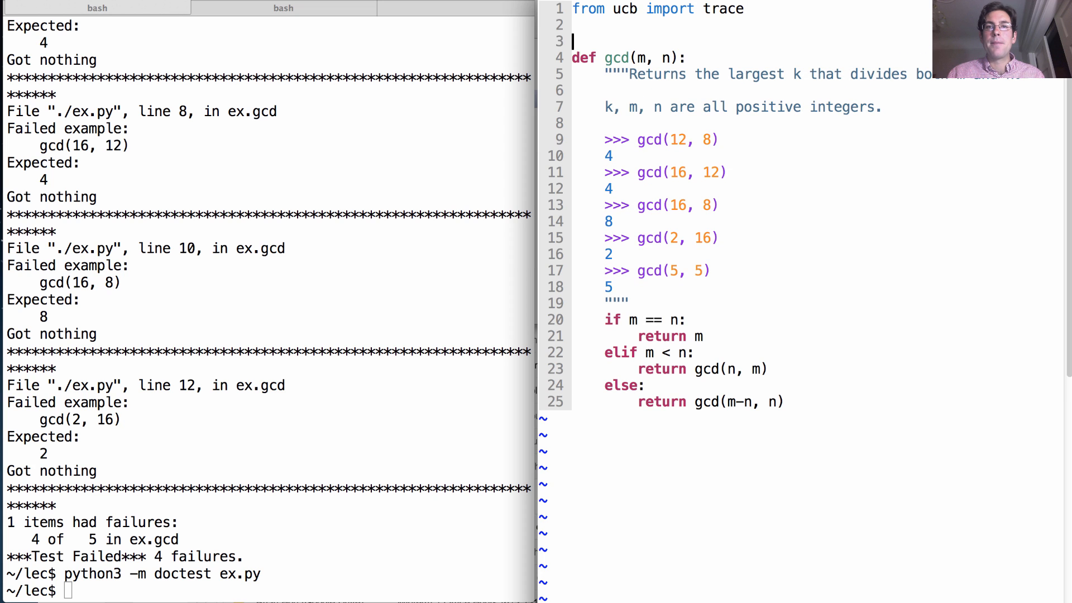
type("@trace")
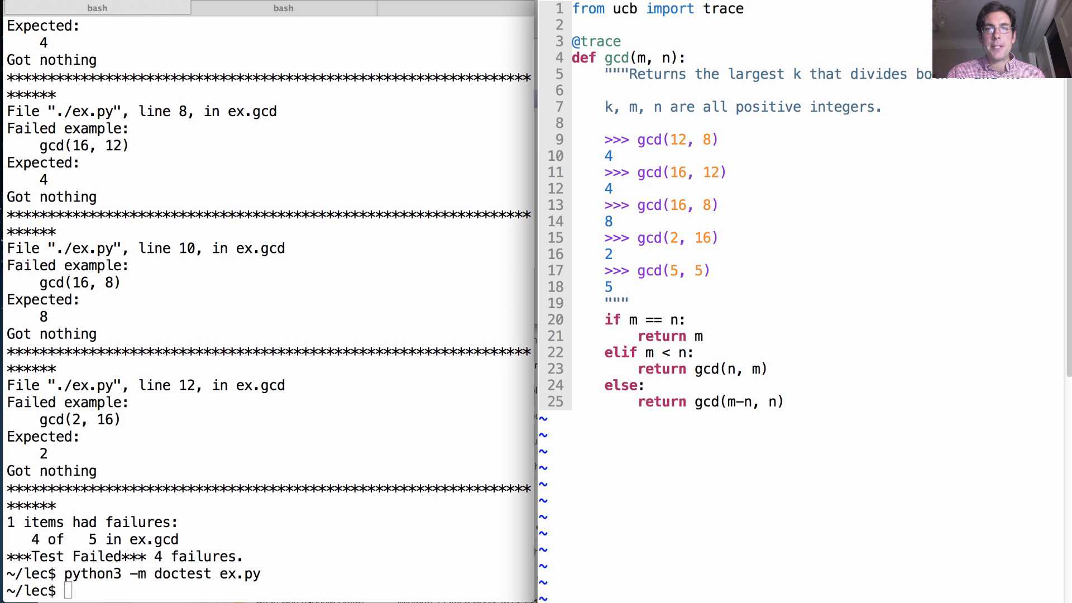
key("Escape")
Clear the bash screen and rerun the doctests, showing traced recursive calls and 5 failures
left_click(479, 210)
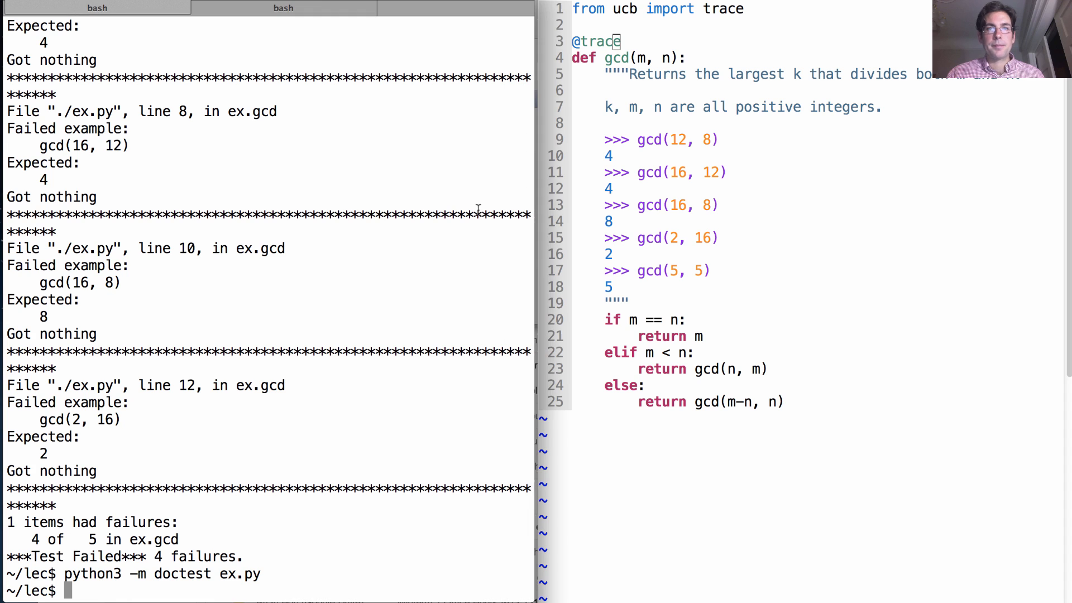
key("ctrl+l")
key("Up")
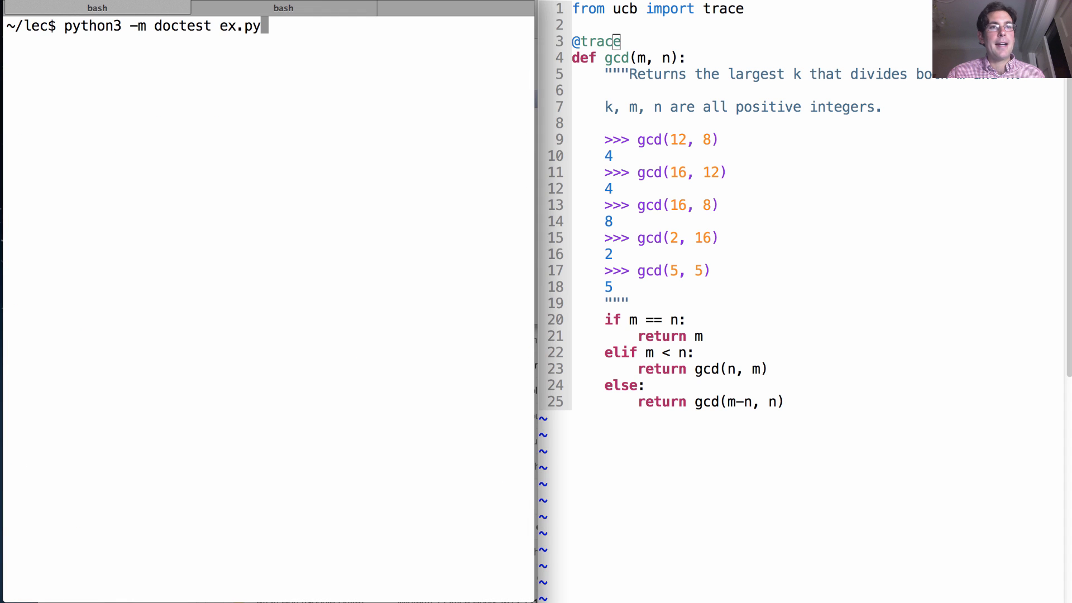
key("Return")
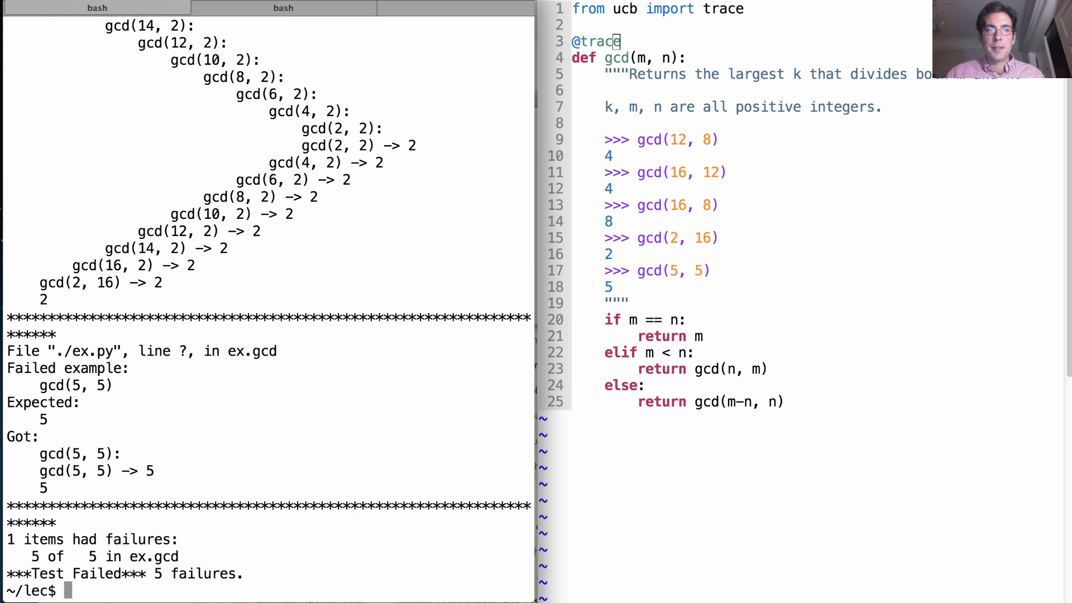
triple_click(62, 493)
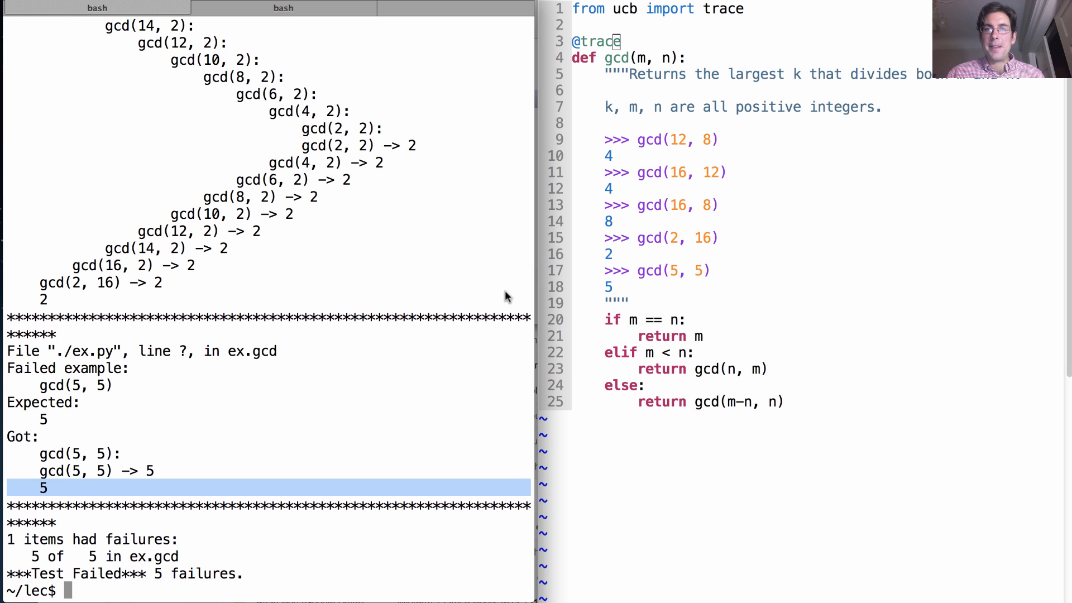
left_click(131, 453)
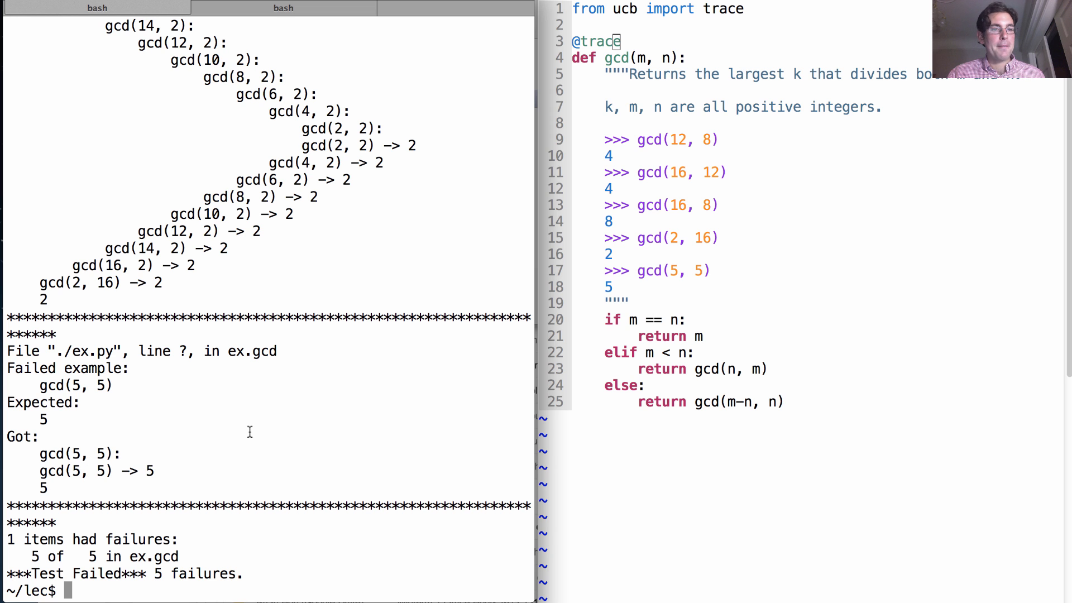
scroll(250, 433, "up", 4)
scroll(250, 433, "up", 1)
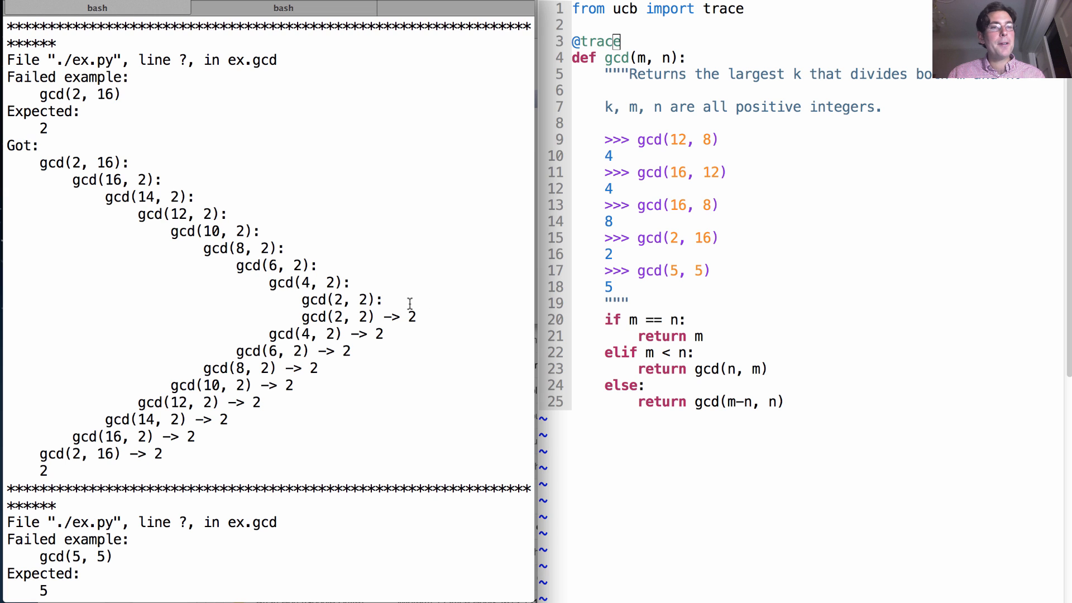
left_click(724, 312)
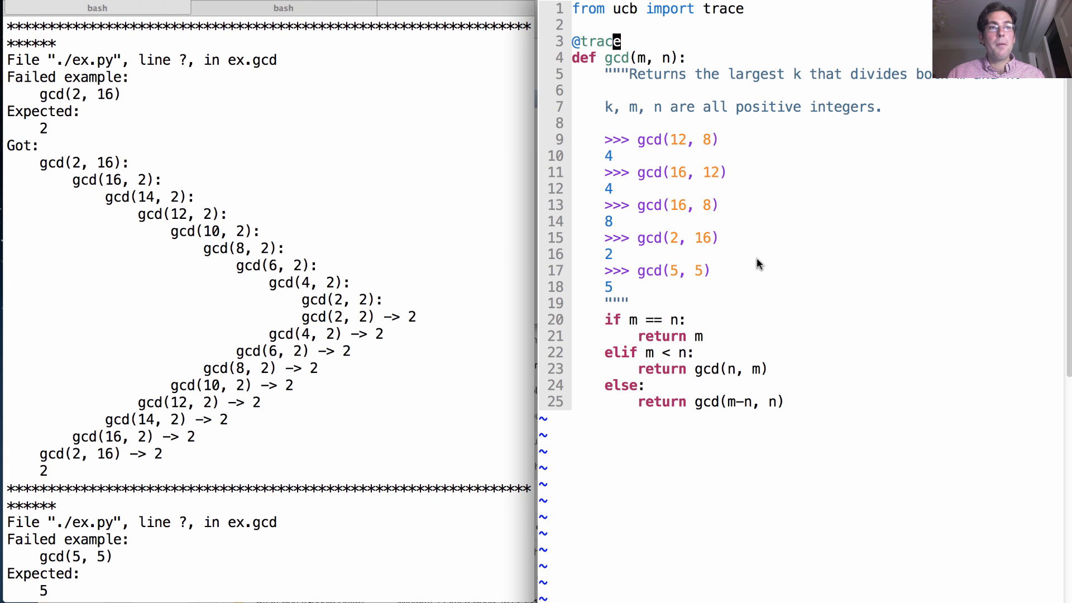
left_click(340, 188)
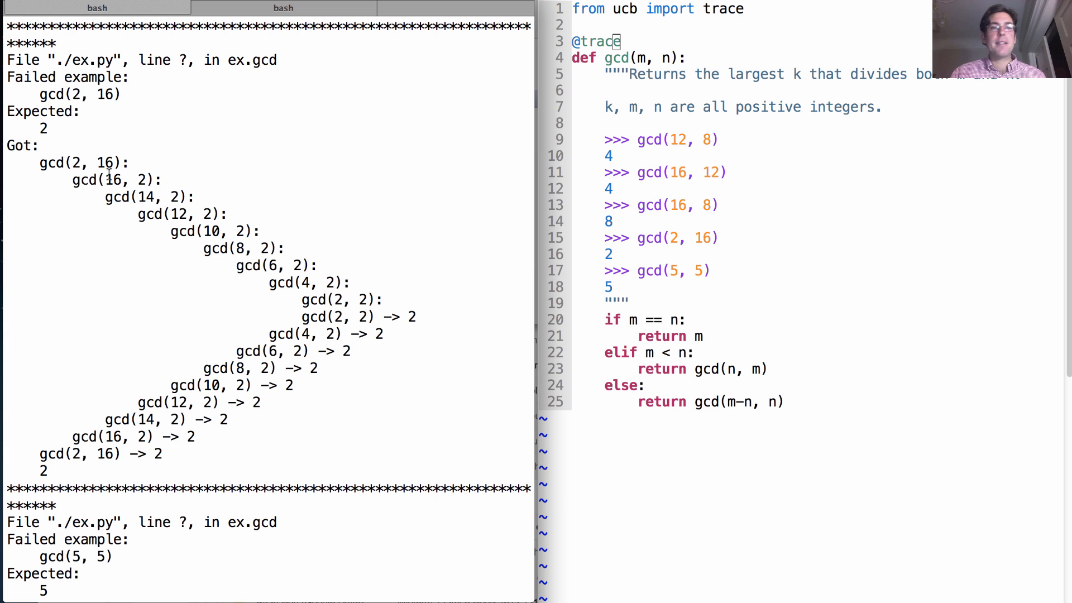
Change the base-case condition on line 20 to n % m == 0 and rerun the doctests
left_click(640, 320)
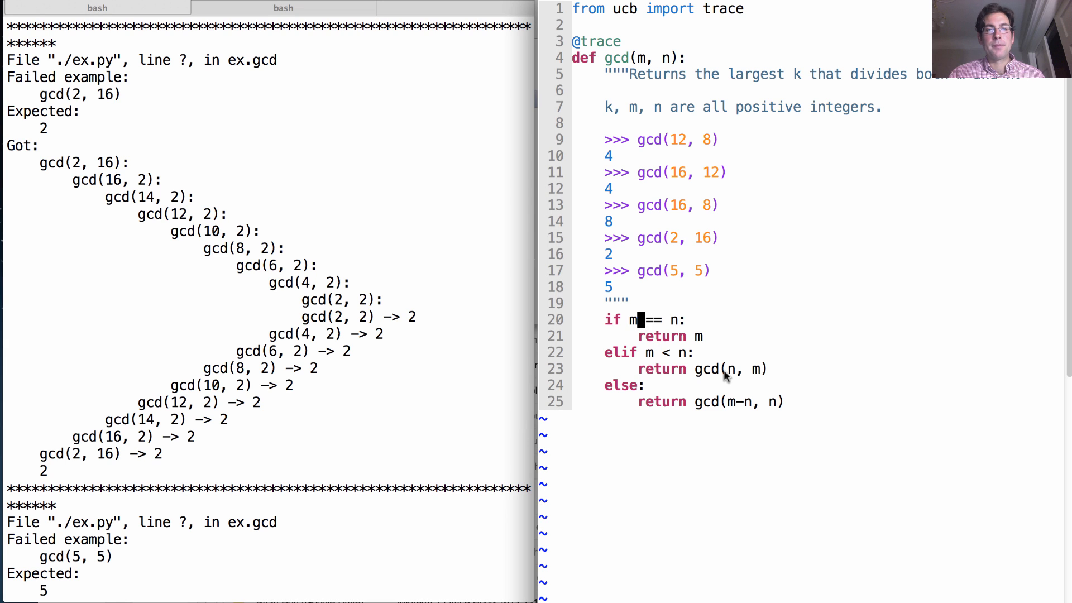
key("h")
key("shift+c")
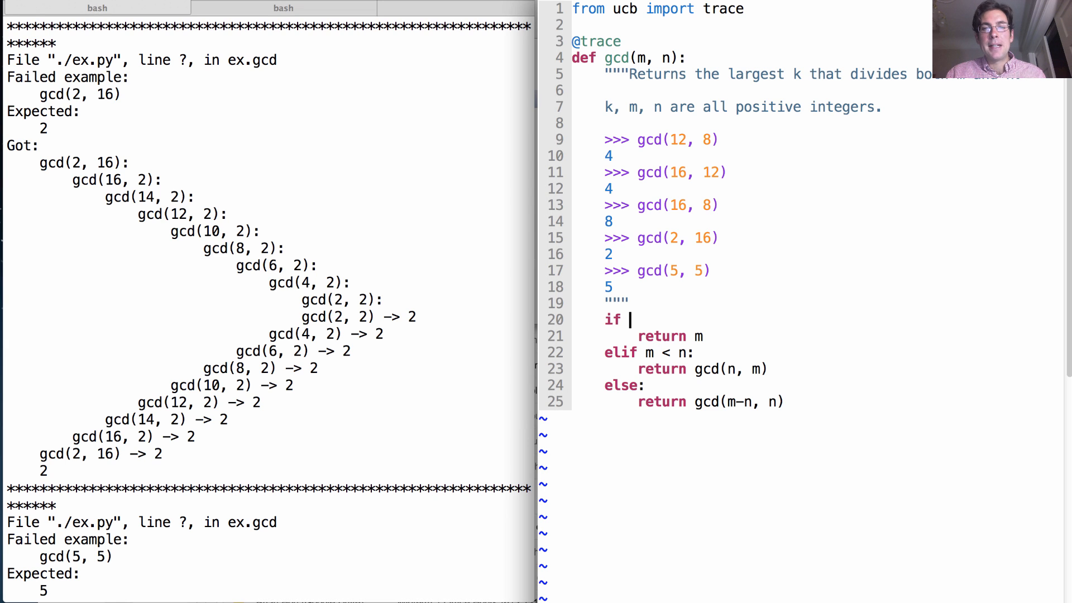
type("n % m ")
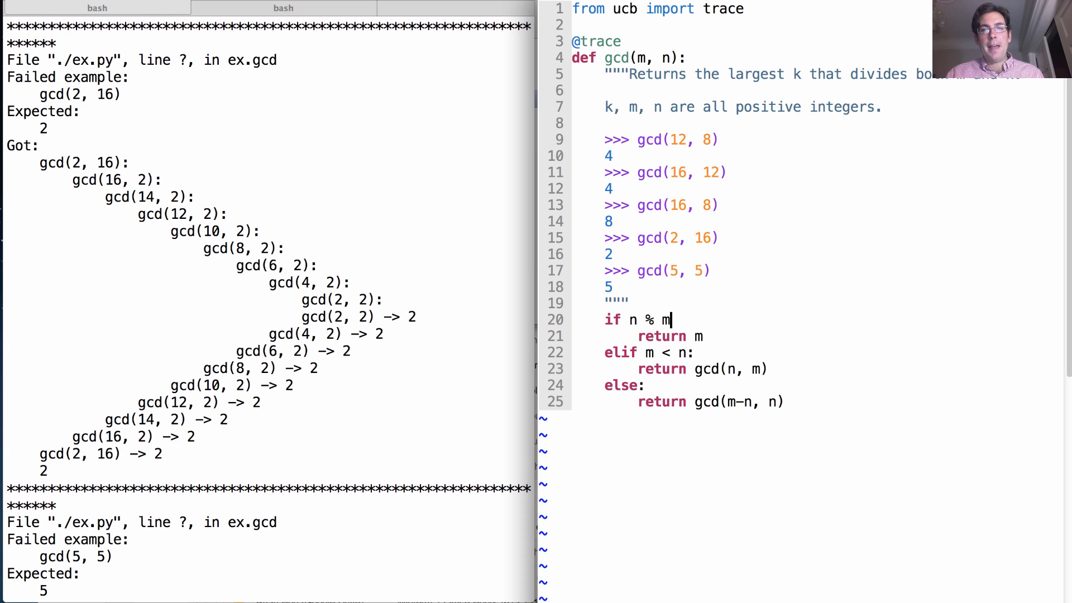
type("== 0")
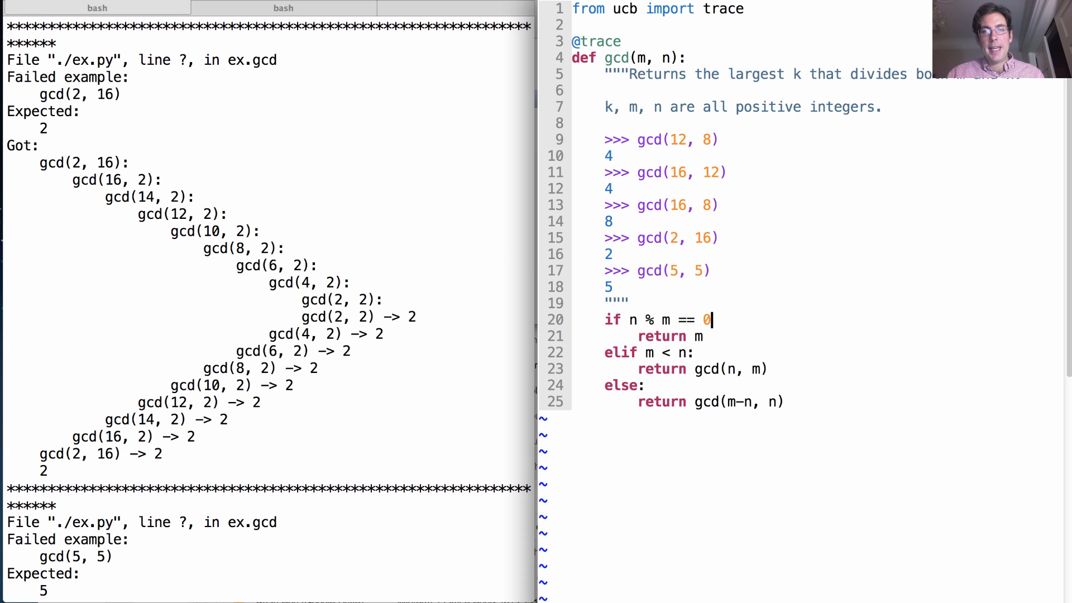
type(":")
key("Down")
key("Escape")
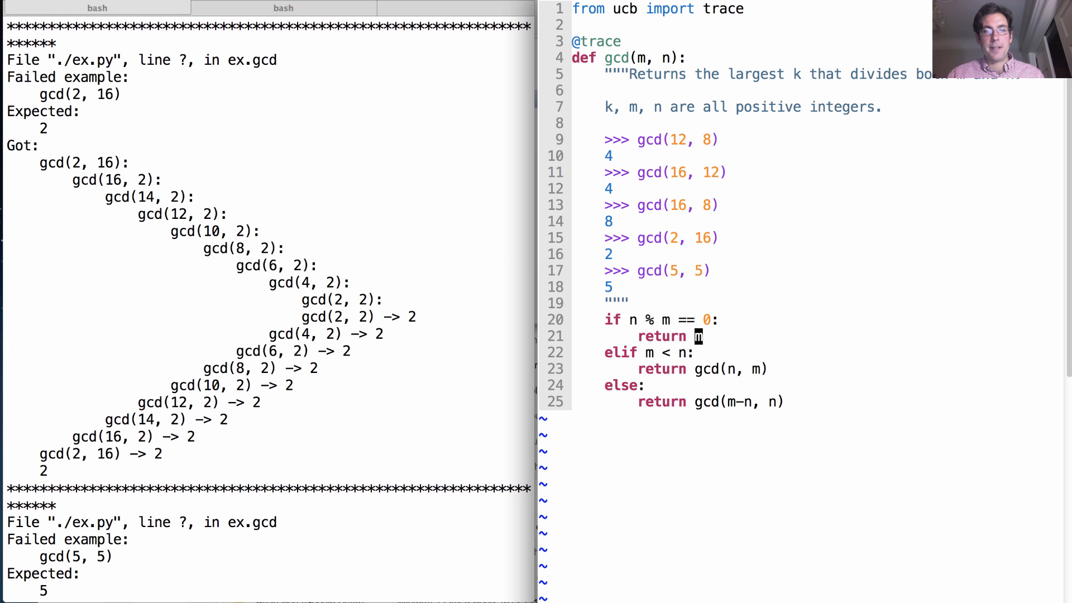
scroll(338, 260, "down", 5)
key("Up")
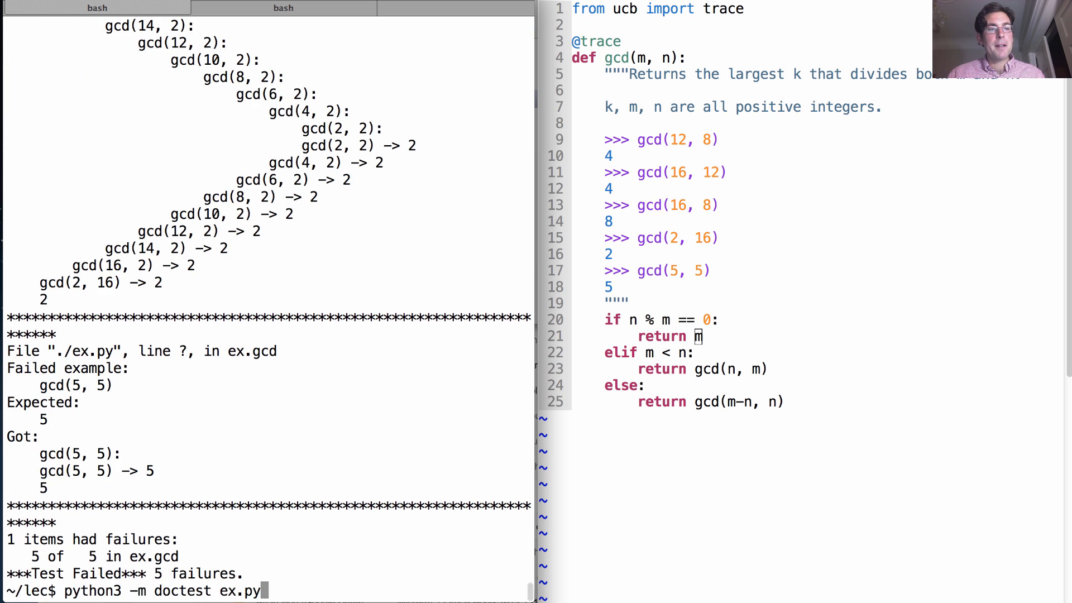
key("Return")
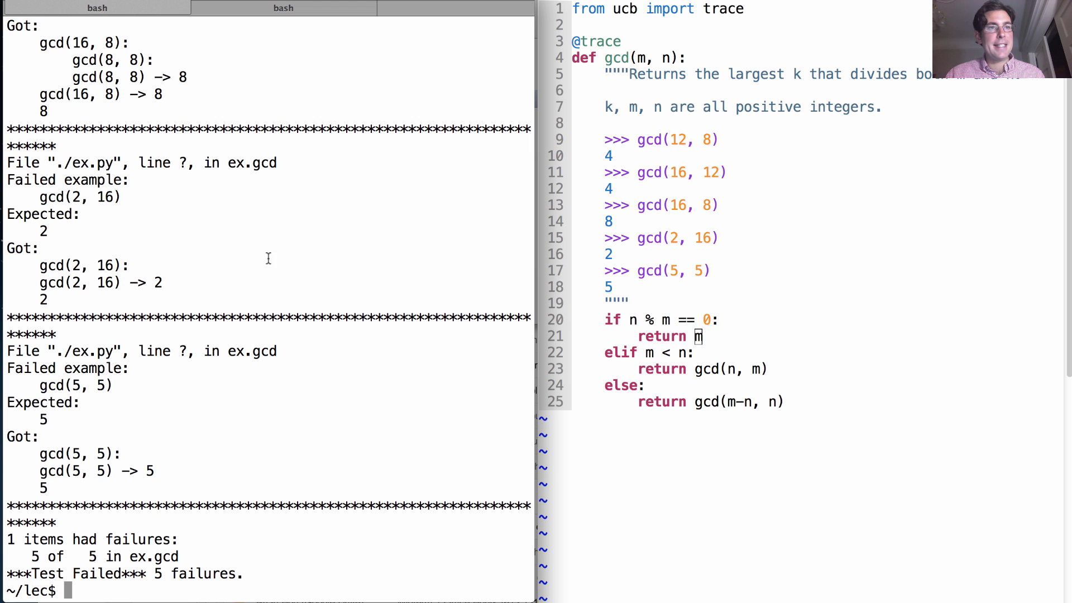
scroll(269, 259, "up", 1)
scroll(277, 259, "up", 3)
scroll(276, 260, "up", 3)
scroll(276, 260, "up", 2)
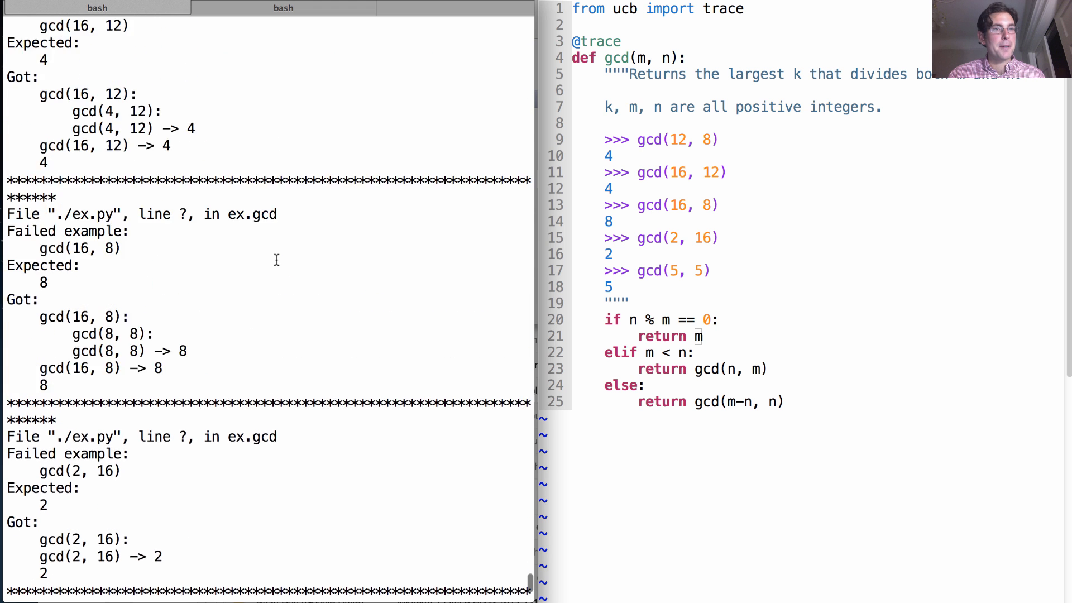
scroll(277, 260, "up", 1)
scroll(277, 261, "up", 3)
scroll(276, 261, "up", 2)
scroll(276, 260, "up", 1)
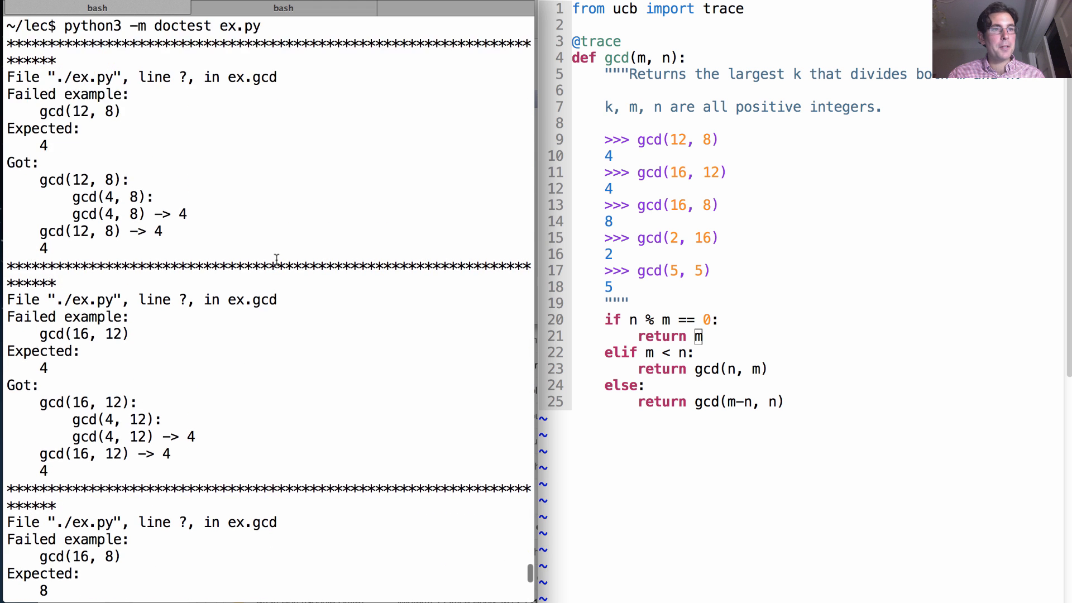
scroll(276, 261, "up", 3)
scroll(277, 261, "up", 1)
scroll(276, 260, "down", 2)
scroll(277, 261, "down", 10)
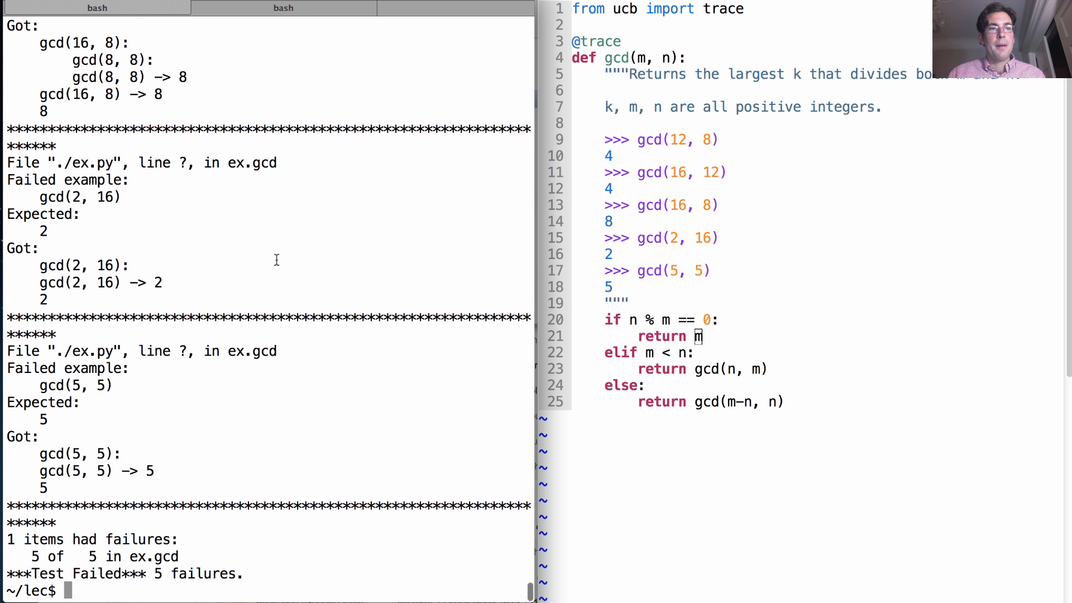
left_click(565, 228)
left_click(655, 57)
key("h")
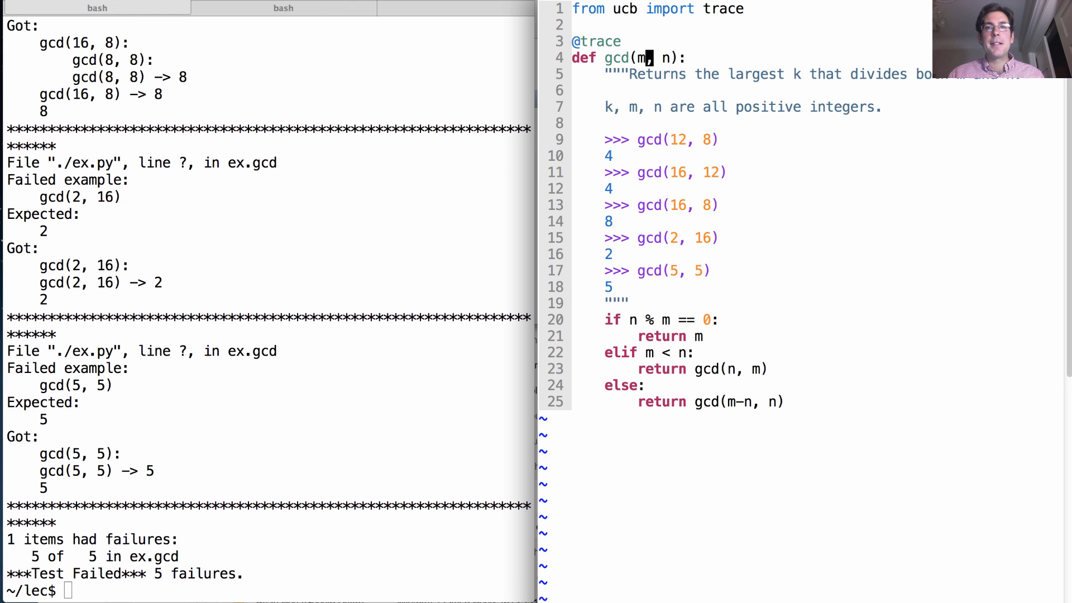
key("k")
key("d")
key("d")
type(":w")
key("Return")
key("super+bracketleft")
key("Up")
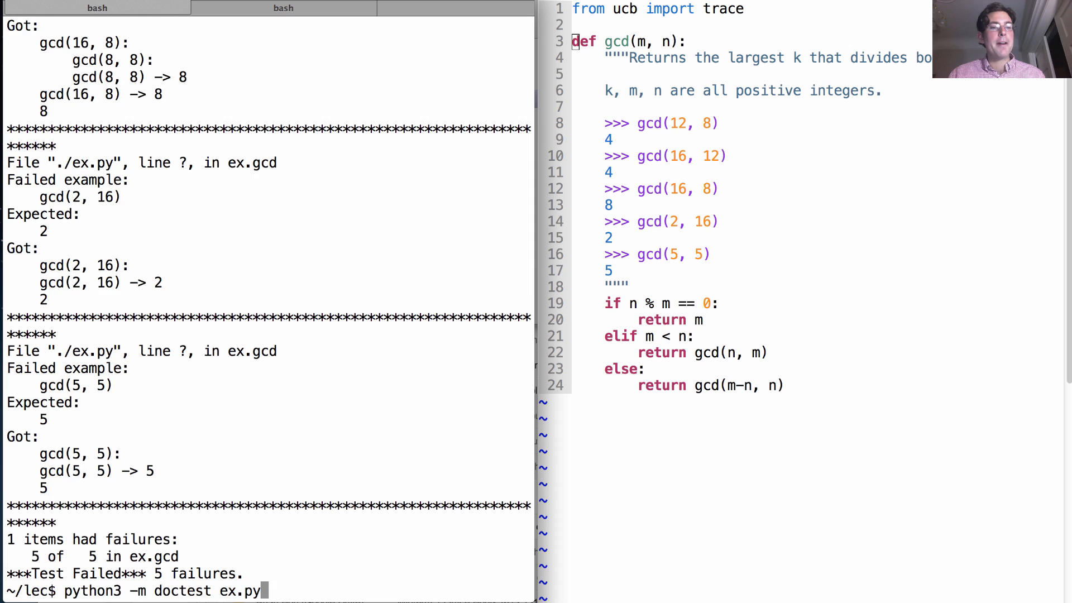
key("Return")
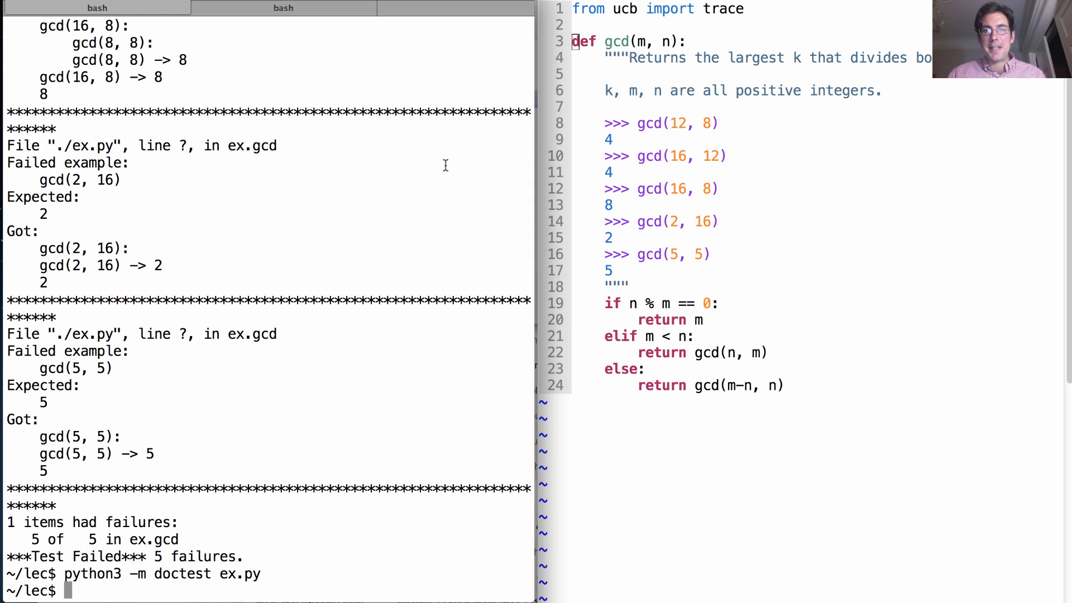